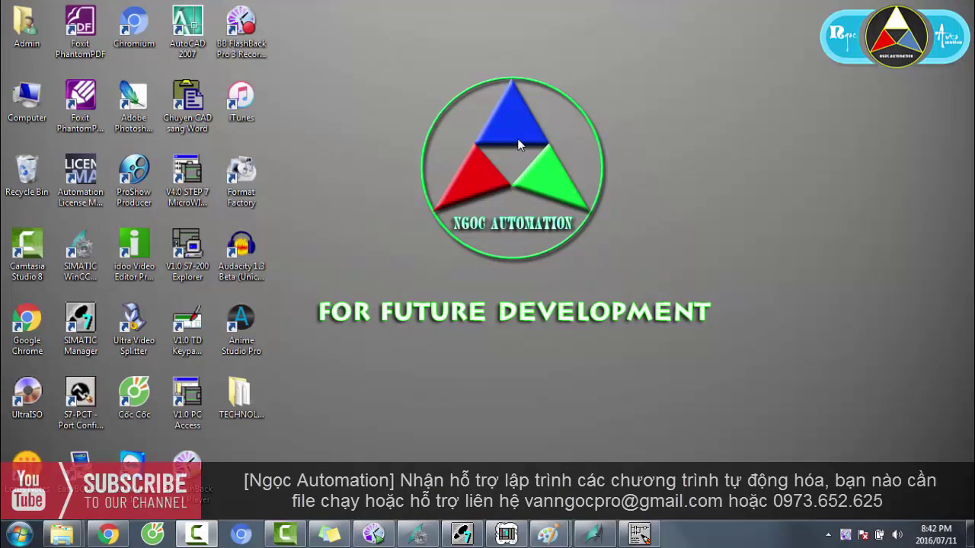
# Open the TAP 7 - HUONG DAN MO PHONG (1) tutorial movie from the MAY KICH NO HAT NHUA project's VIDEO HUONG DAN folder
pyautogui.moveTo(311, 329); pyautogui.dragTo(726, 278)
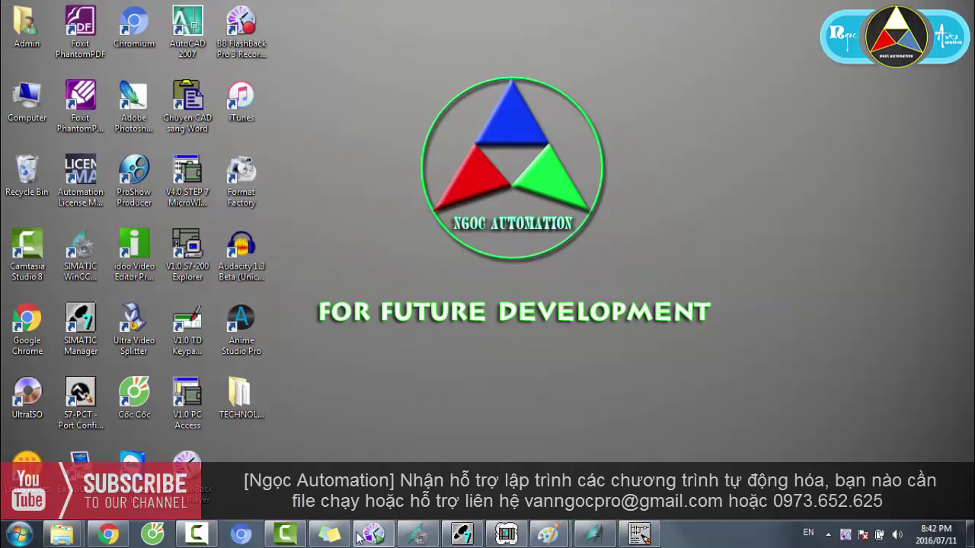
pyautogui.click(67, 542)
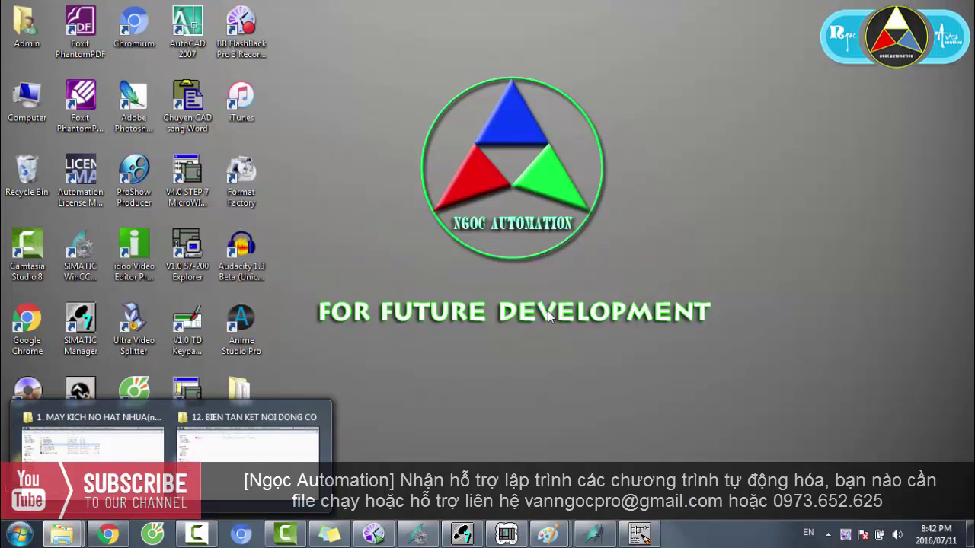
pyautogui.click(92, 438)
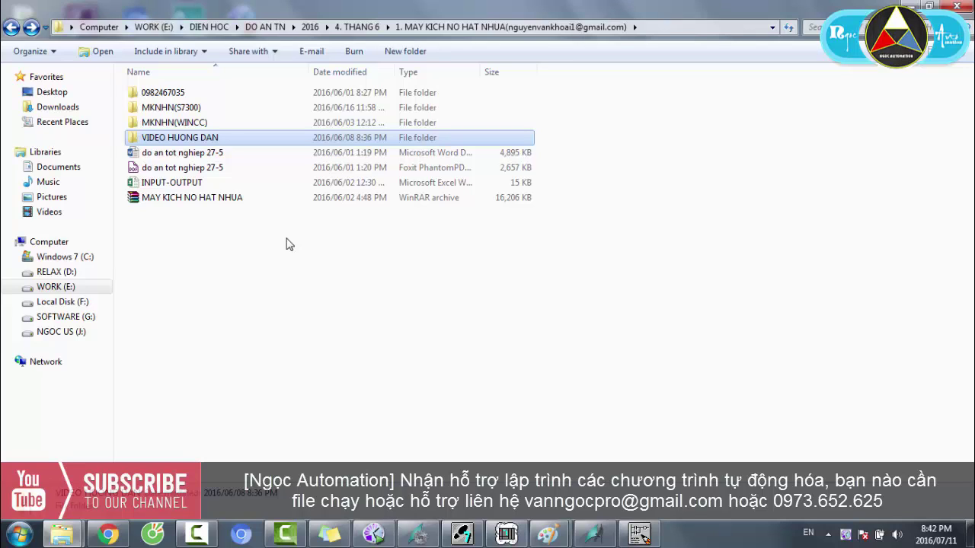
pyautogui.doubleClick(204, 139)
pyautogui.doubleClick(181, 182)
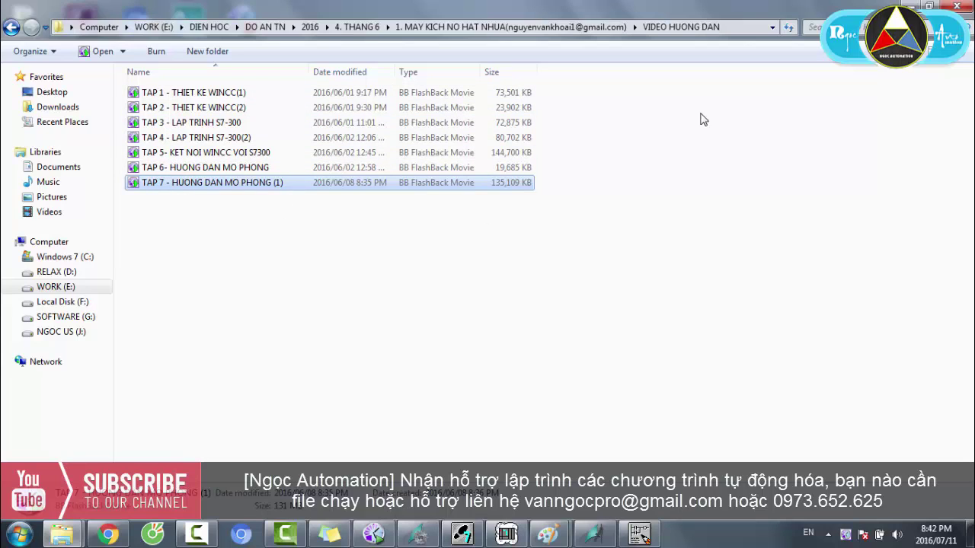
pyautogui.click(956, 6)
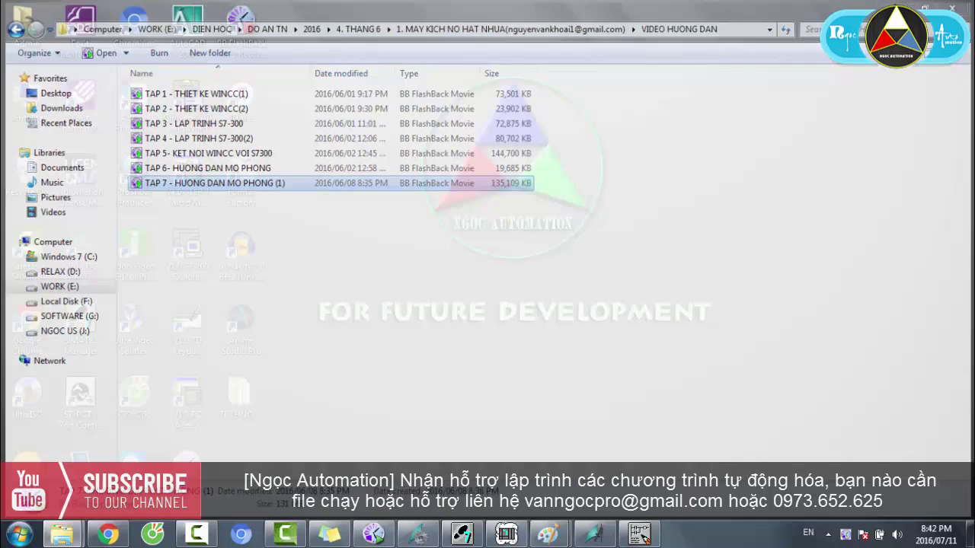
pyautogui.doubleClick(80, 329)
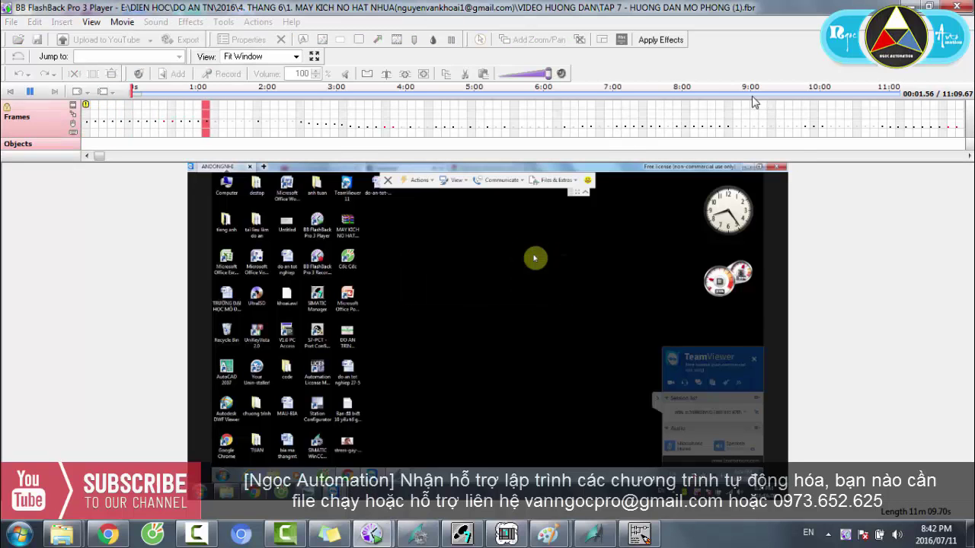
# Jump through the movie to about 8:26, where the WinCC simulation screen is shown, and toggle its playback
pyautogui.click(752, 96)
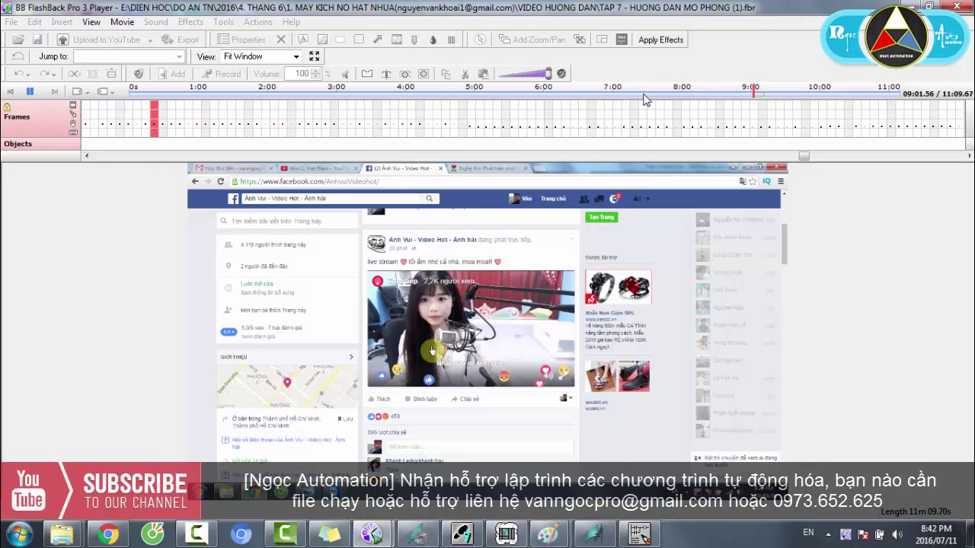
pyautogui.click(711, 92)
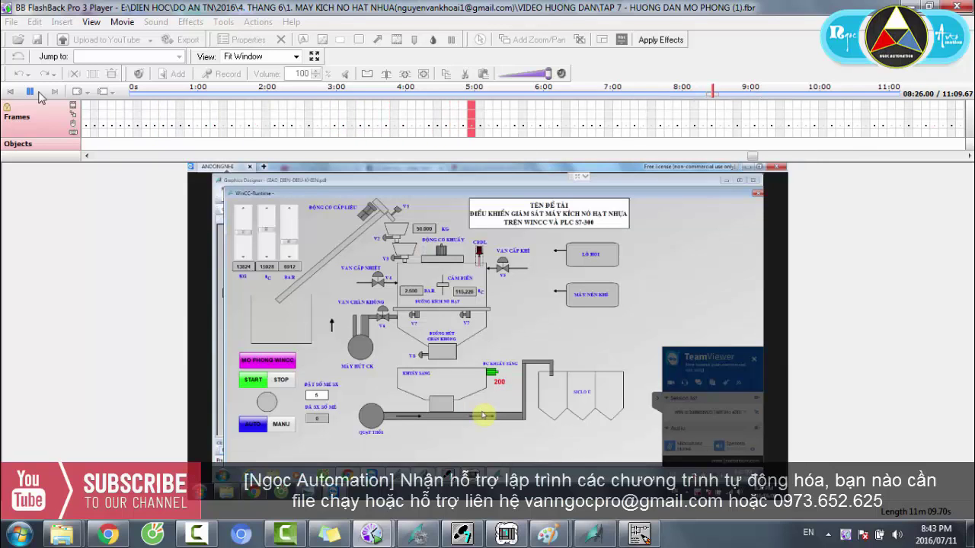
pyautogui.press('space')
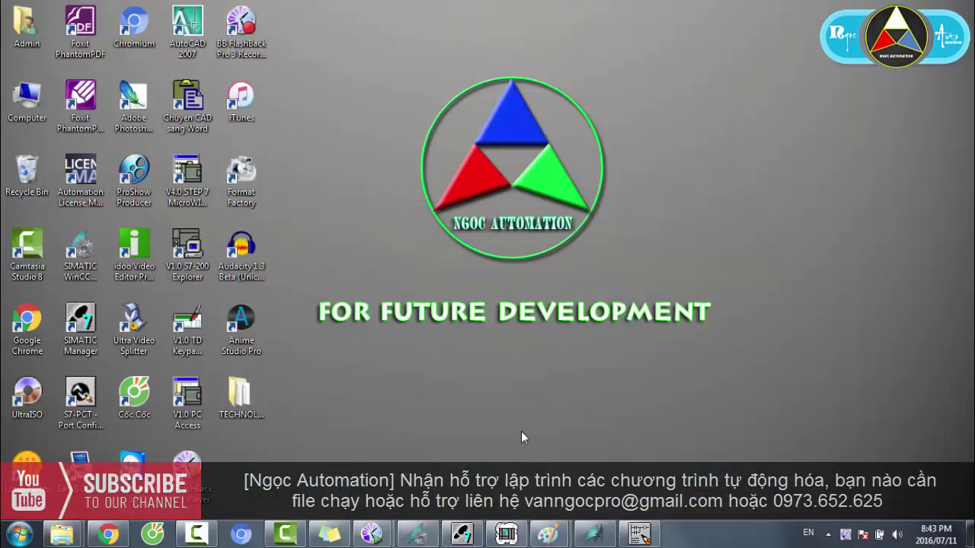
# Switch to WinCC Explorer, deactivate the WINCC_NBH project's runtime, and close Graphics Designer without saving changes to GIAO DIEN DK
pyautogui.click(417, 534)
pyautogui.click(57, 40)
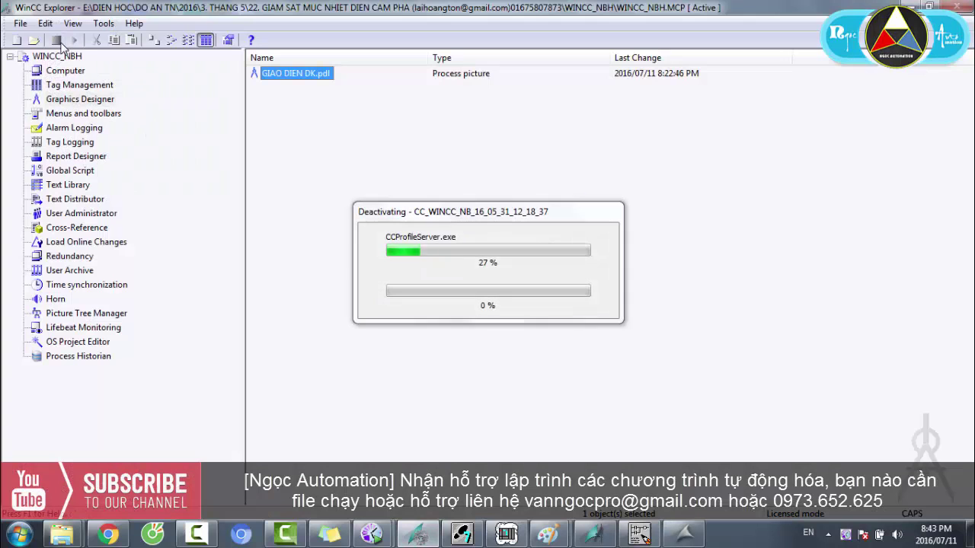
pyautogui.click(591, 534)
pyautogui.click(941, 6)
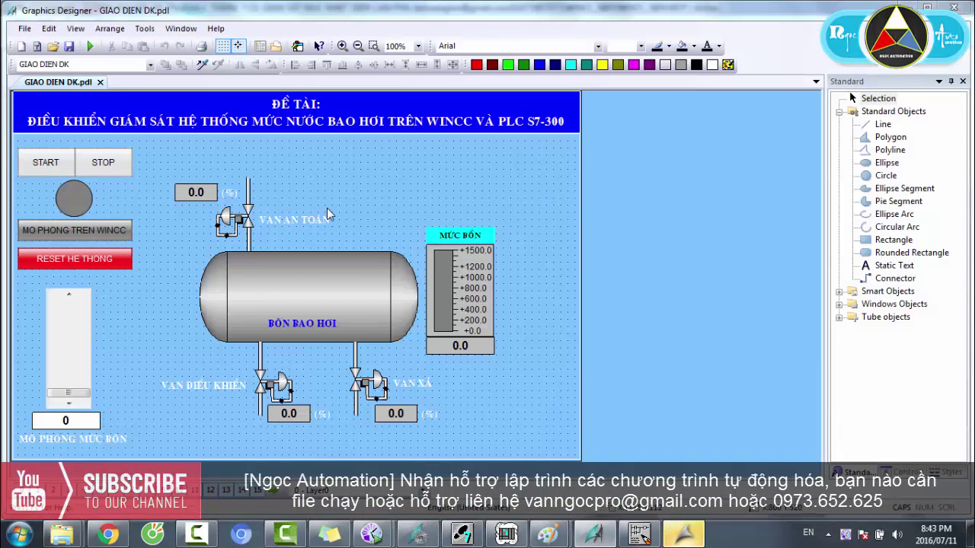
pyautogui.click(953, 7)
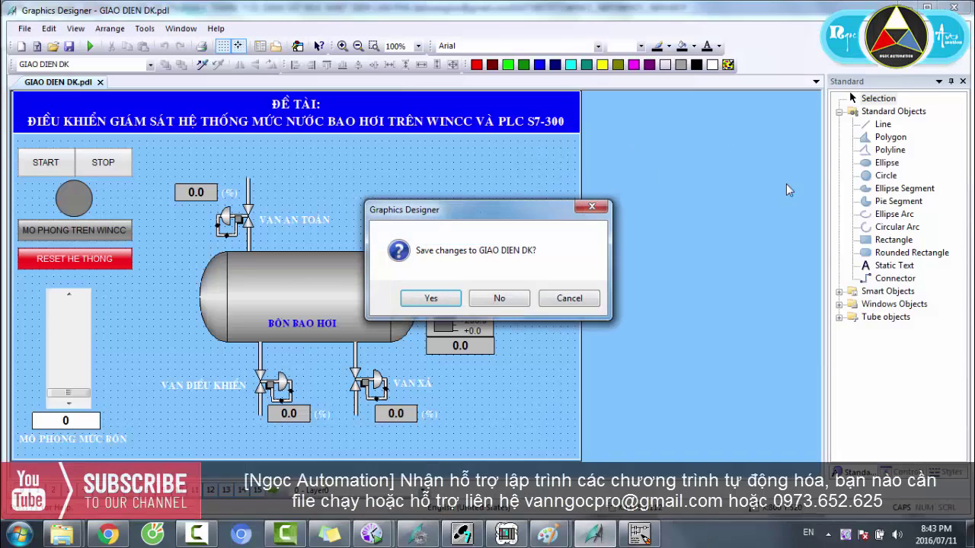
pyautogui.click(513, 298)
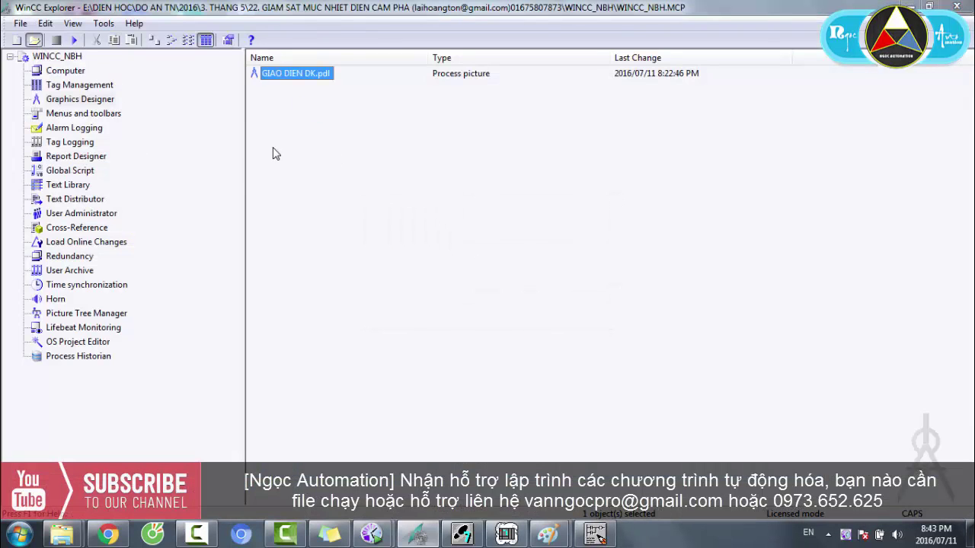
# Open the WinCC project MKNHN(WINCC) from the MAY KICH NO HAT NHUA folder under 2016, 4. THANG 6
pyautogui.click(33, 40)
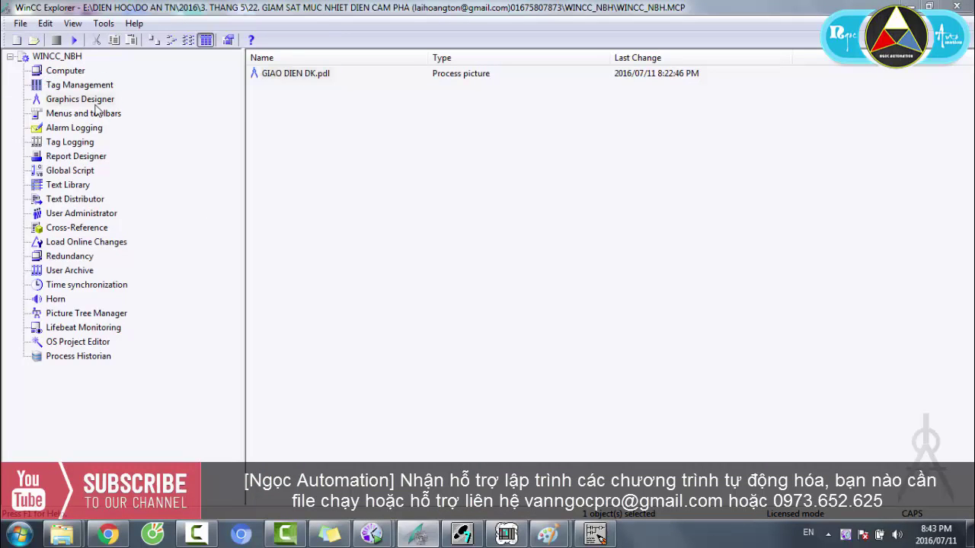
pyautogui.click(398, 114)
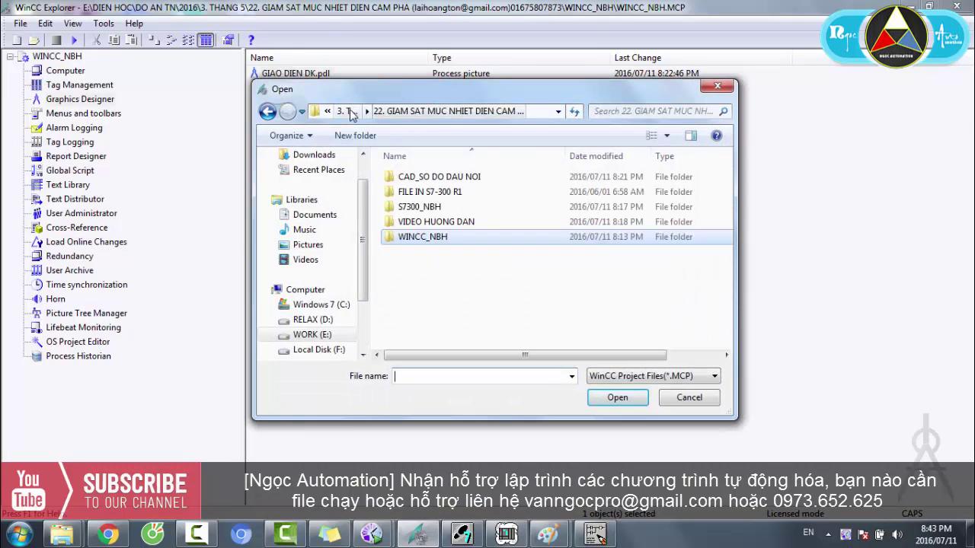
pyautogui.click(371, 112)
pyautogui.click(400, 112)
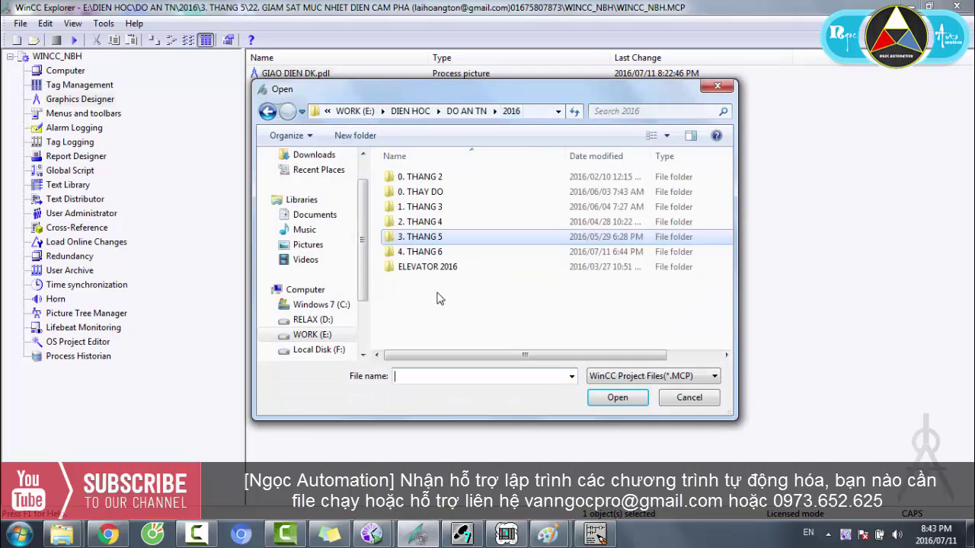
pyautogui.doubleClick(416, 252)
pyautogui.doubleClick(419, 179)
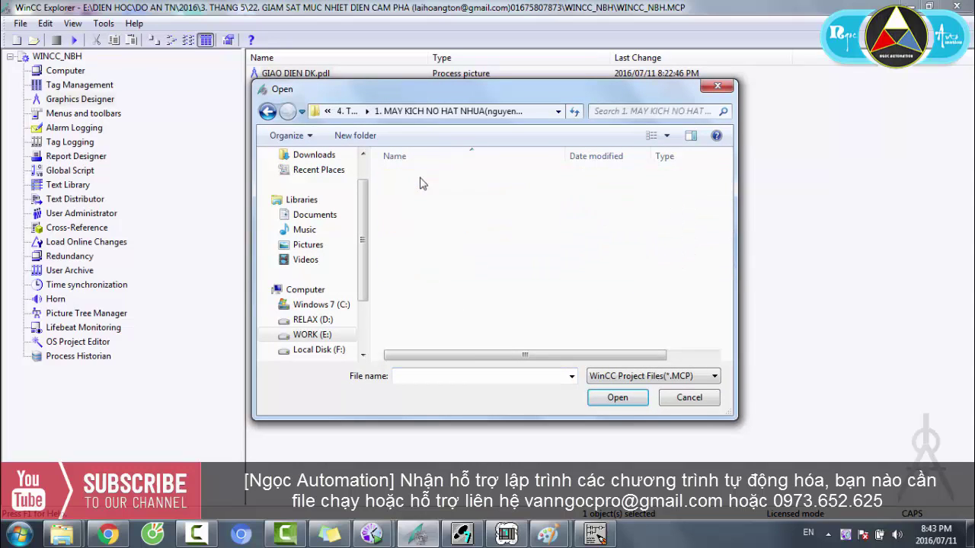
pyautogui.click(439, 207)
pyautogui.doubleClick(439, 207)
pyautogui.scroll(-5, 457, 251)
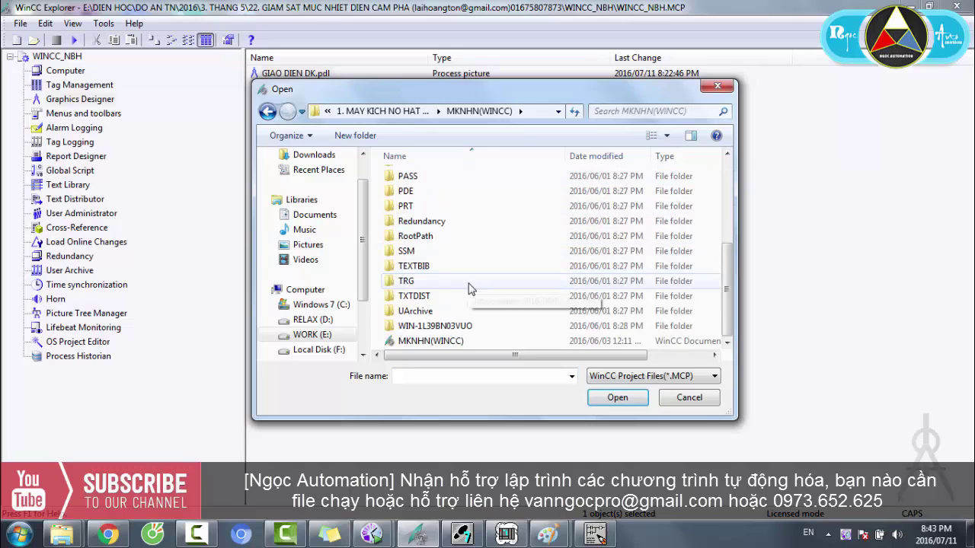
pyautogui.doubleClick(429, 343)
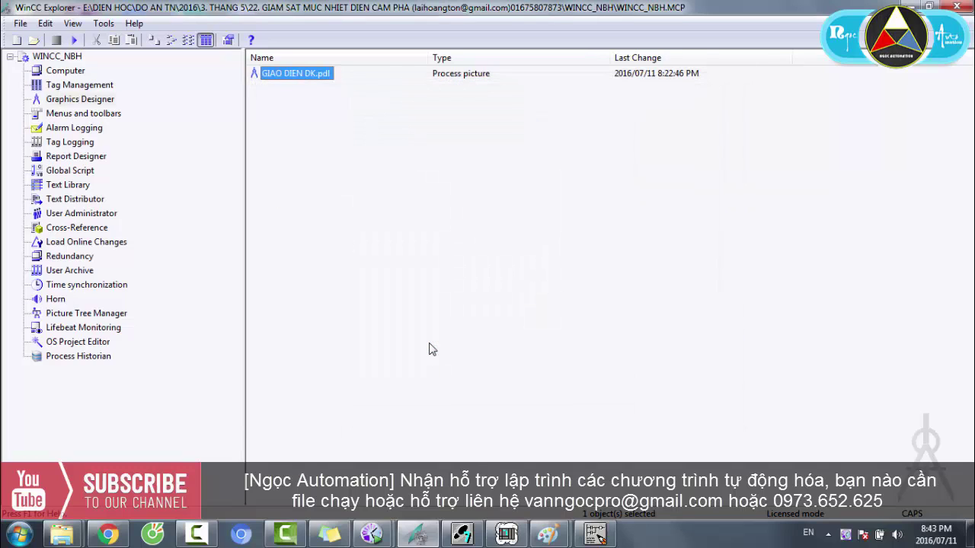
# Switch to Windows Explorer and review the S7-300, WinCC, video, report, INPUT-OUTPUT and archive items in the MAY KICH NO HAT NHUA folder
pyautogui.moveTo(71, 534)
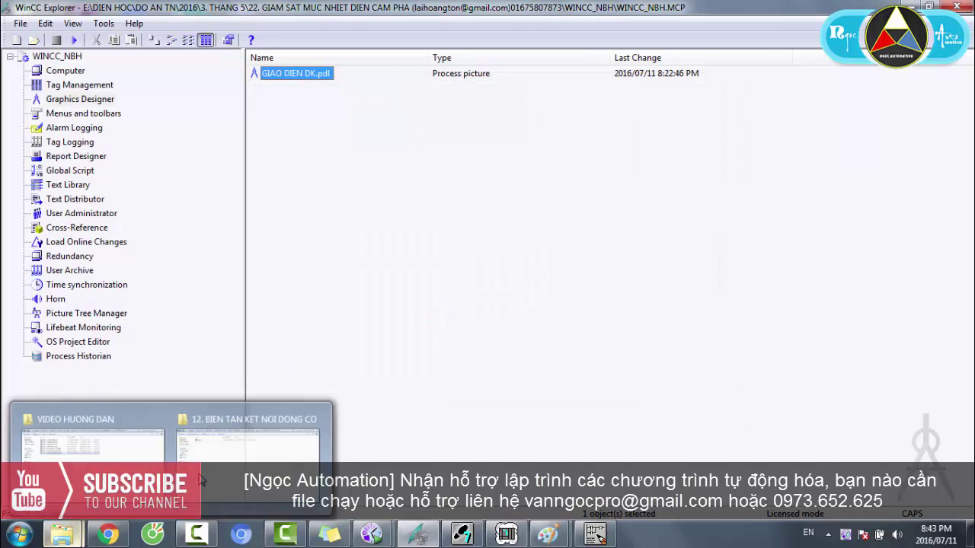
pyautogui.click(88, 442)
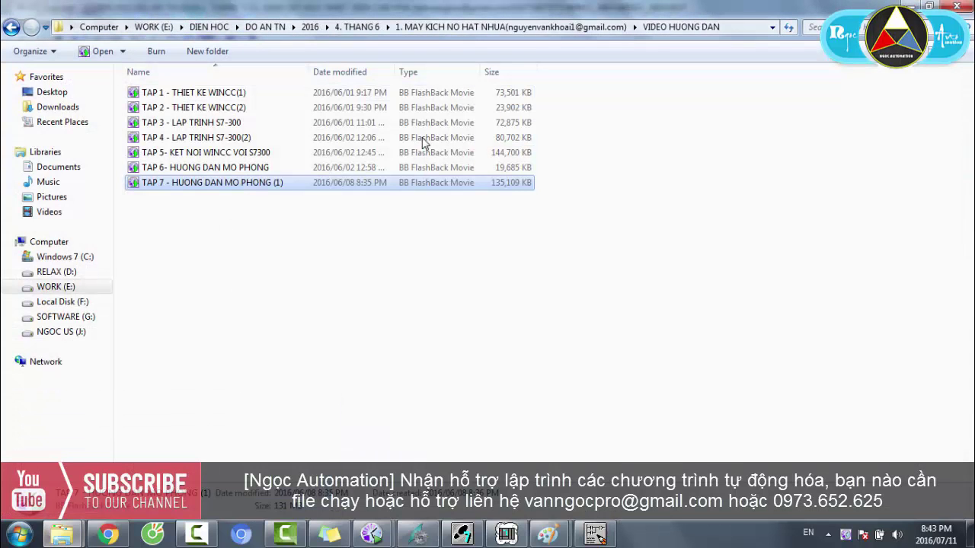
pyautogui.click(457, 27)
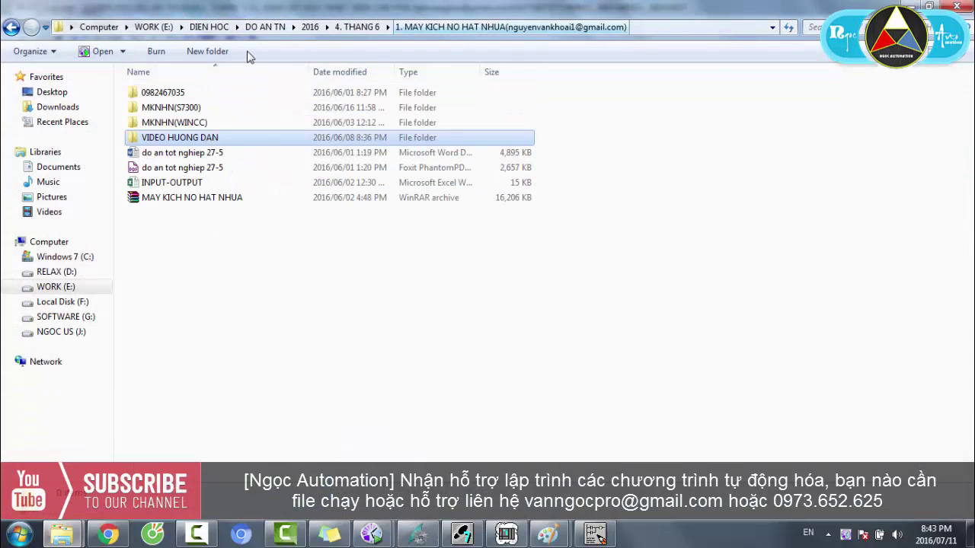
pyautogui.click(168, 110)
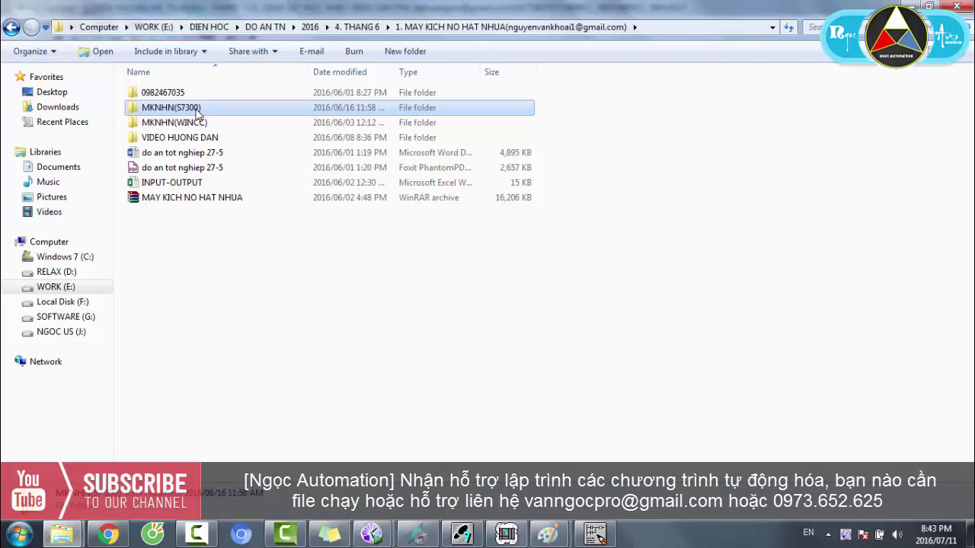
pyautogui.click(188, 127)
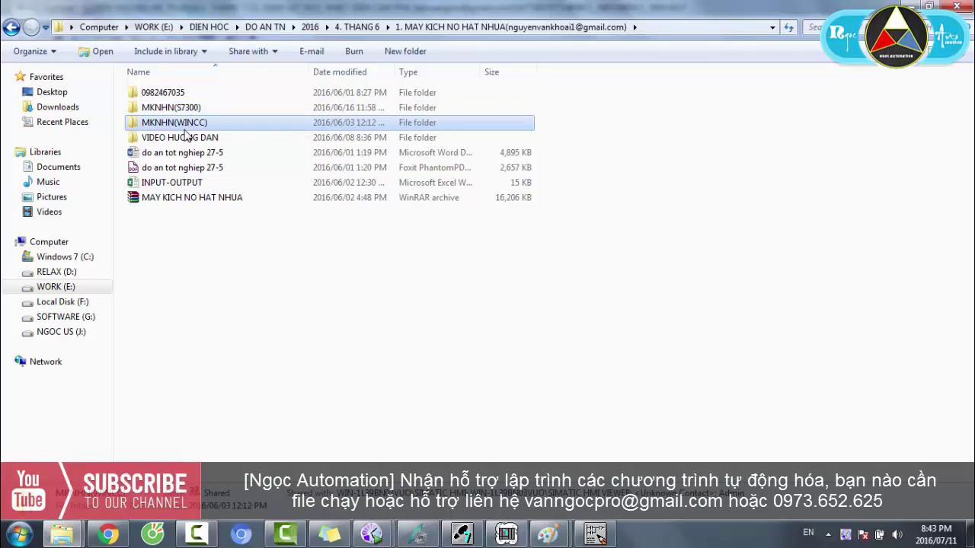
pyautogui.click(180, 138)
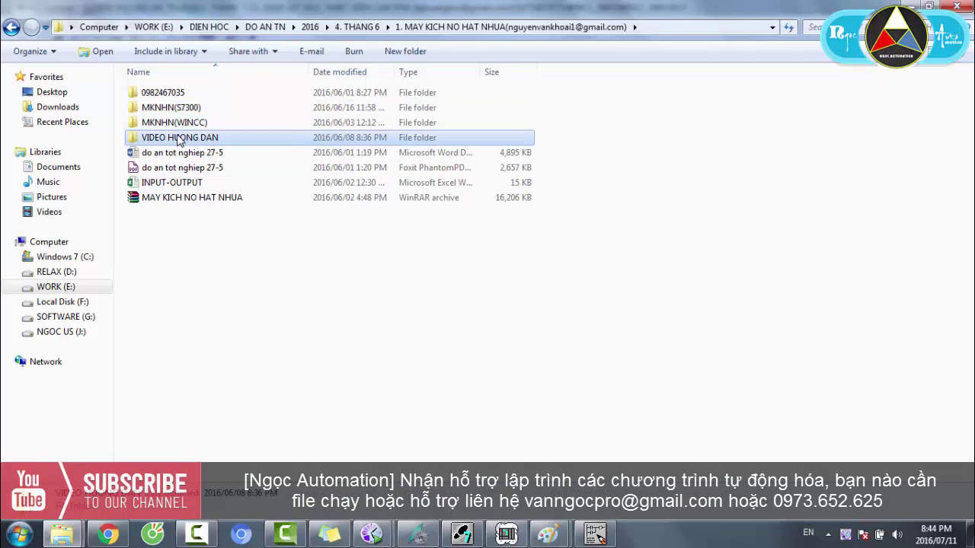
pyautogui.click(201, 168)
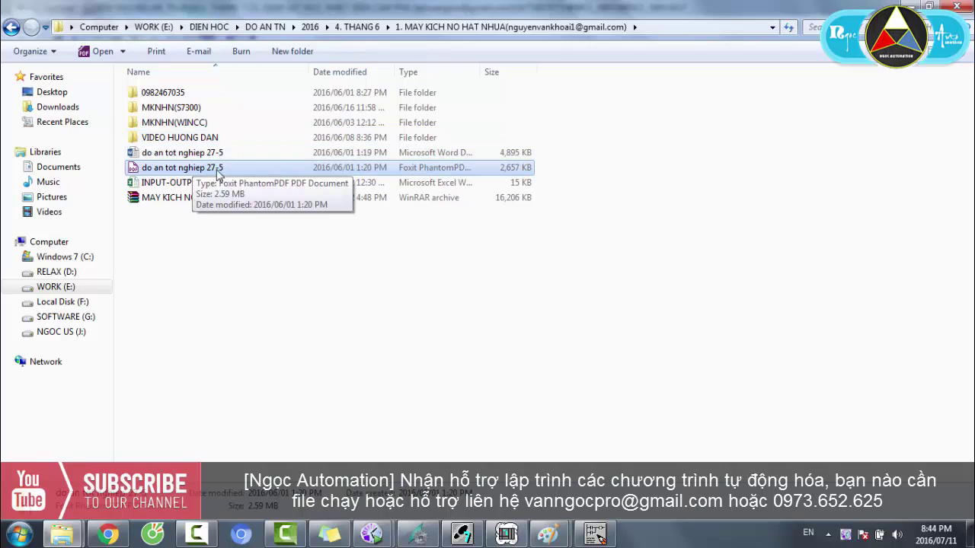
pyautogui.click(192, 154)
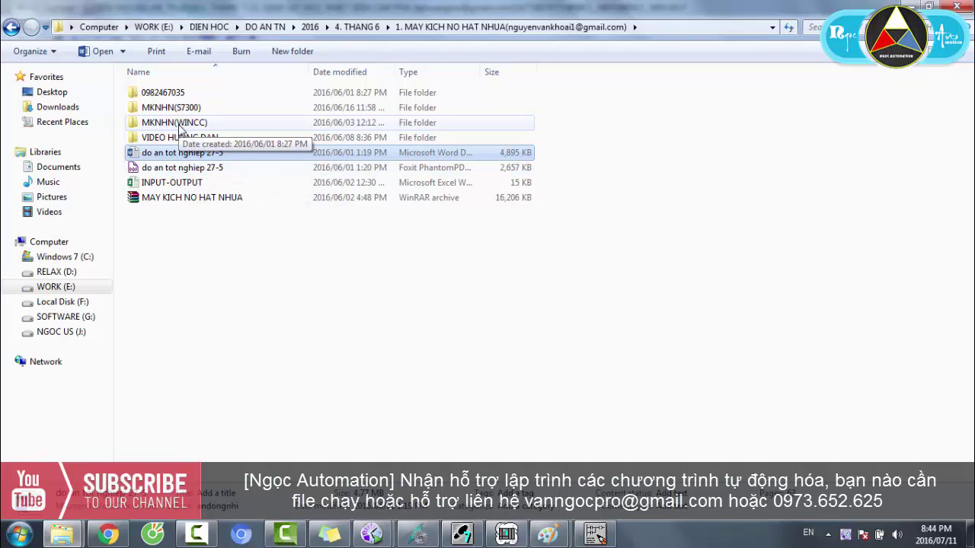
pyautogui.click(183, 185)
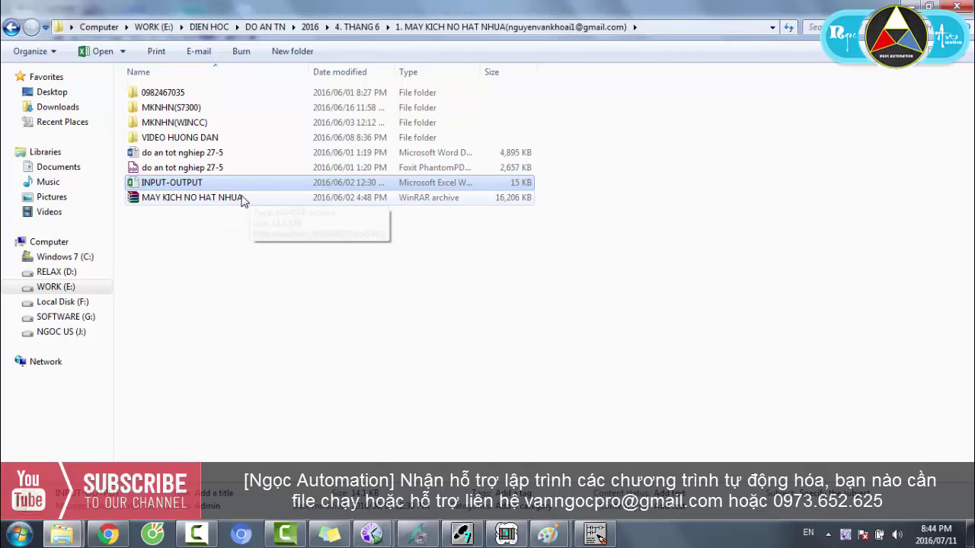
pyautogui.click(298, 196)
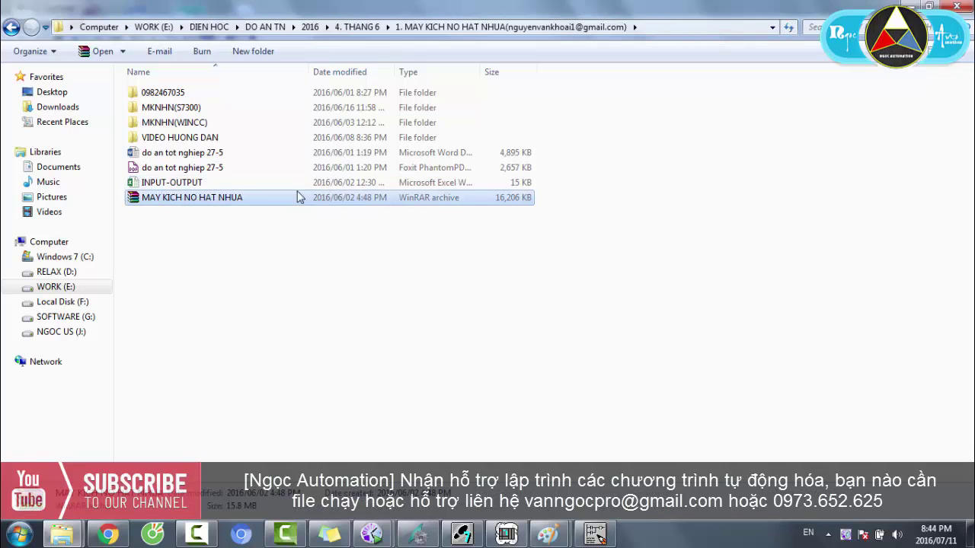
# Open the VIDEO HUONG DAN folder and review the tutorial movies one by one, from TAP 1 to TAP 7
pyautogui.doubleClick(182, 138)
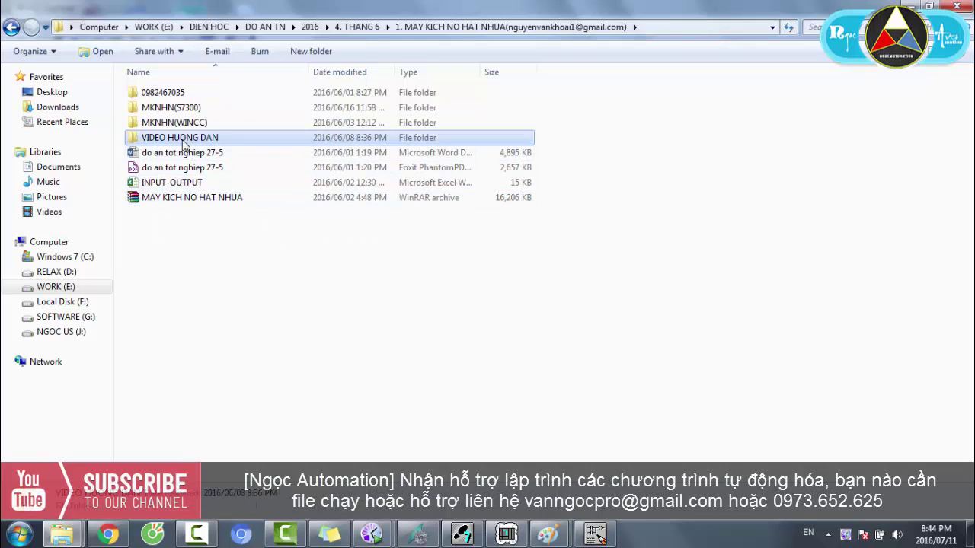
pyautogui.moveTo(418, 218); pyautogui.dragTo(152, 100)
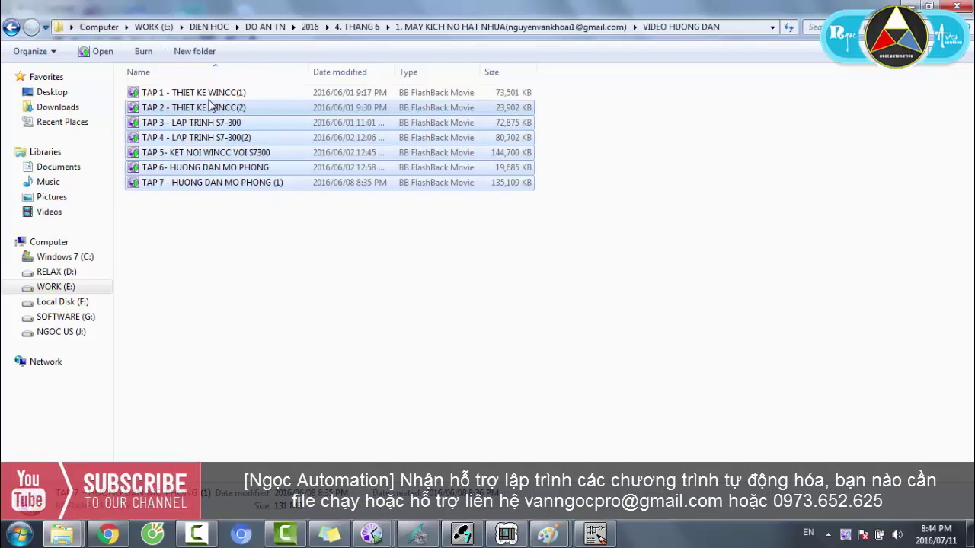
pyautogui.click(201, 93)
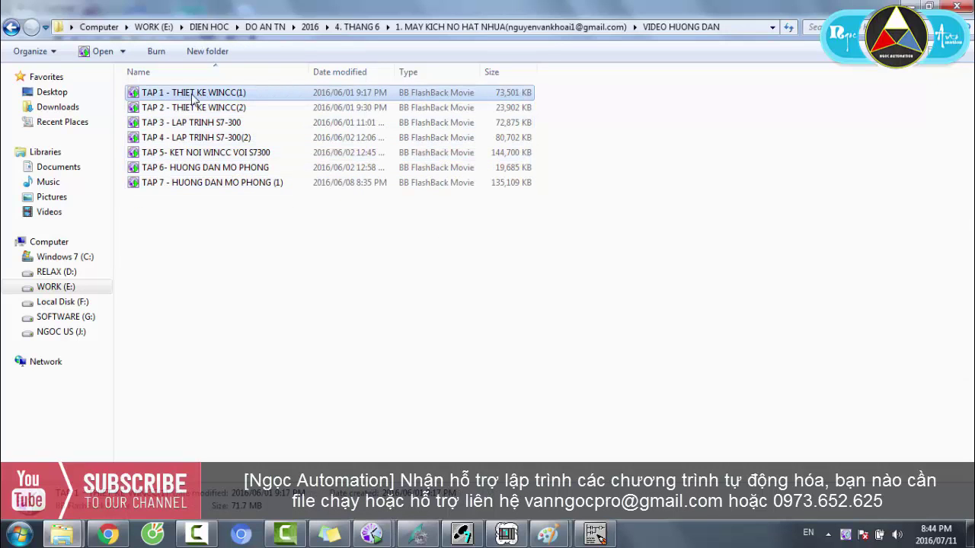
pyautogui.click(191, 109)
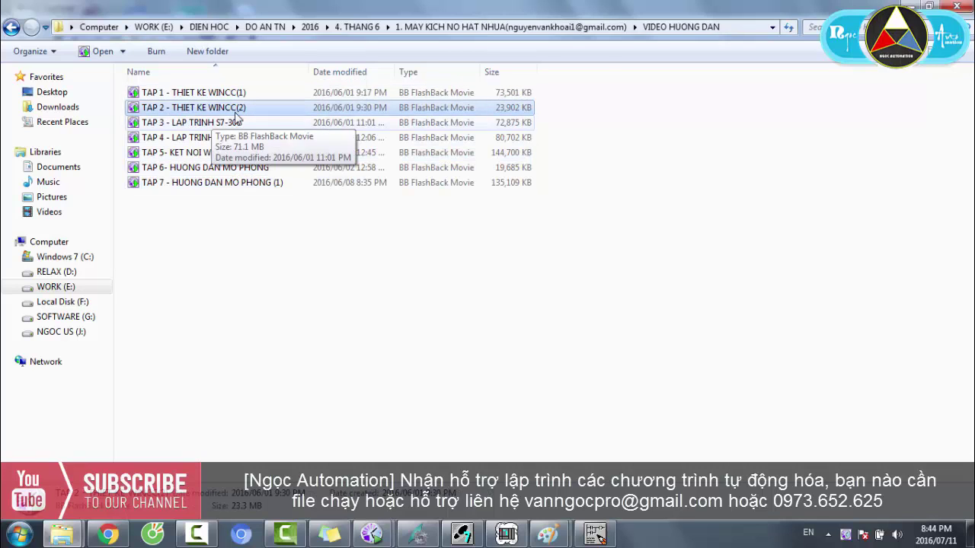
pyautogui.click(181, 126)
pyautogui.click(209, 142)
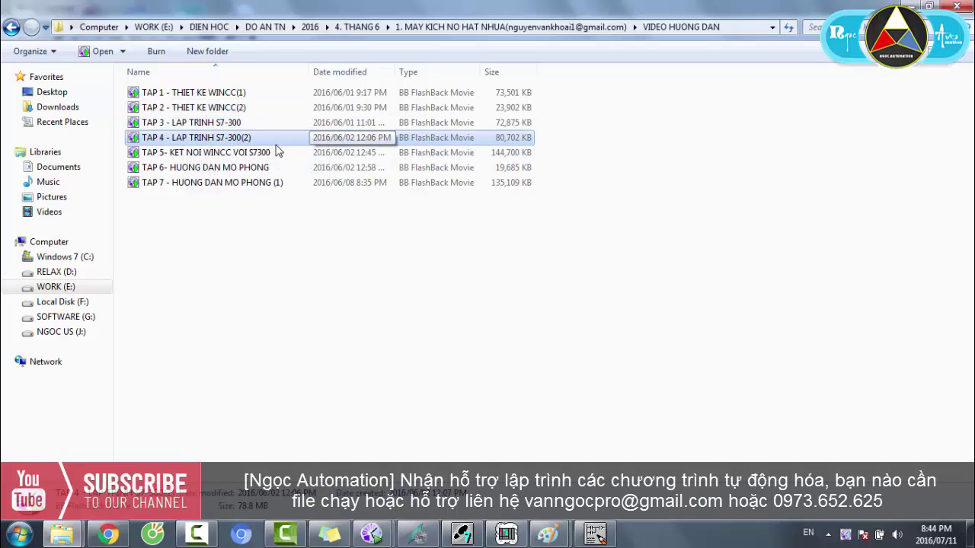
pyautogui.click(207, 156)
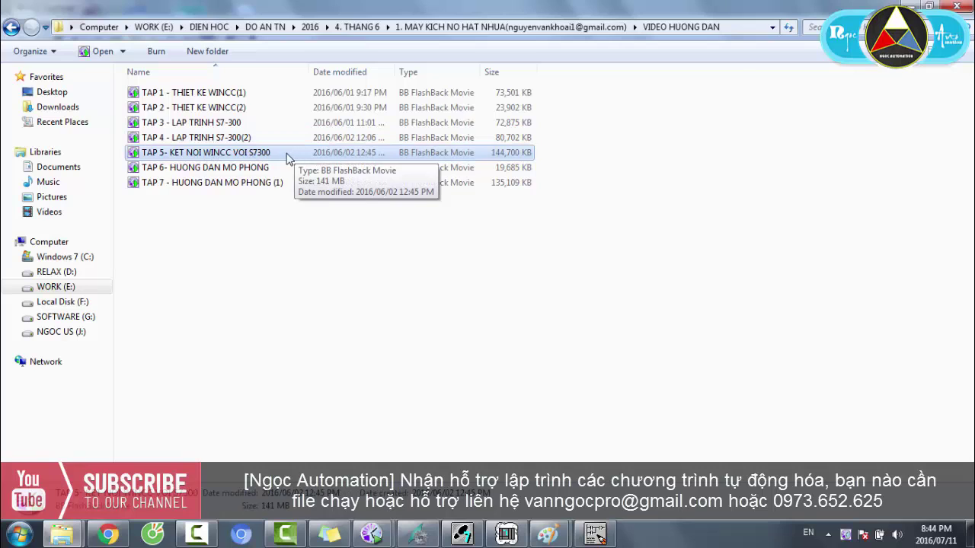
pyautogui.click(167, 172)
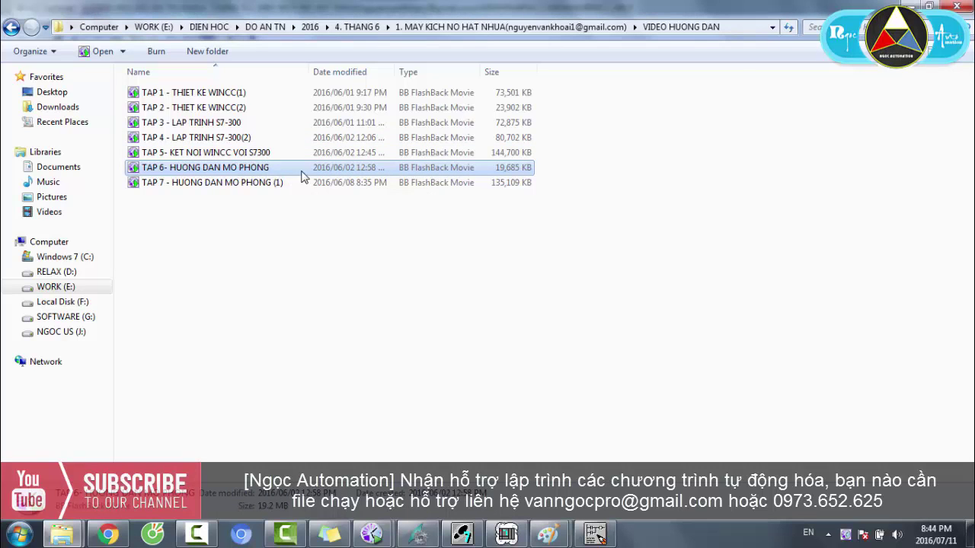
pyautogui.click(203, 187)
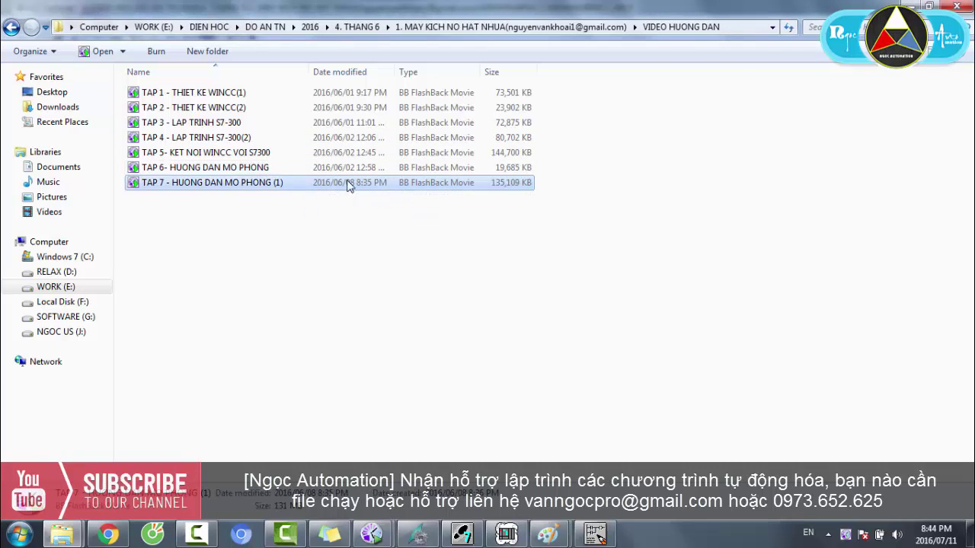
# Go over the tutorial movies again as a whole set, singling out TAP 6, TAP 7 and TAP 1
pyautogui.click(242, 169)
pyautogui.click(356, 252)
pyautogui.moveTo(357, 252); pyautogui.dragTo(181, 93)
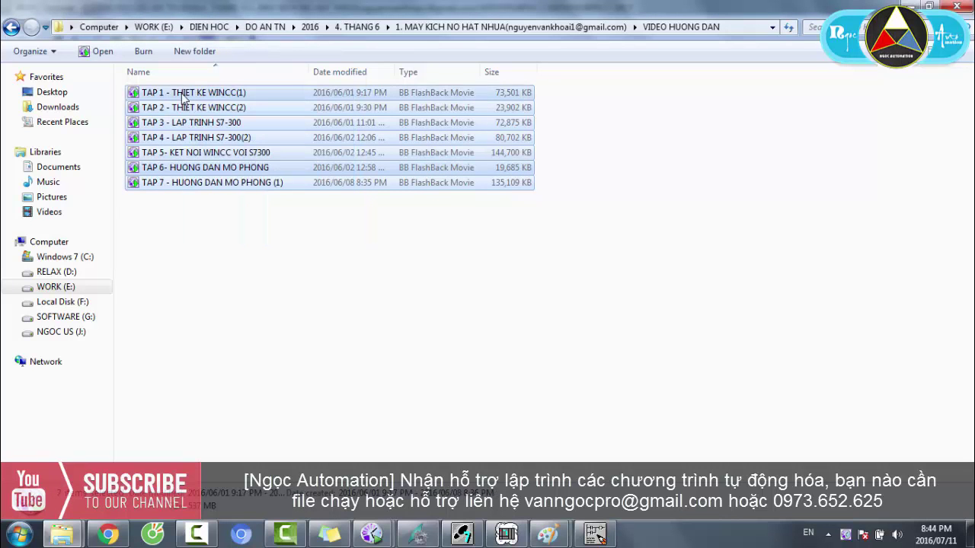
pyautogui.click(424, 230)
pyautogui.click(210, 186)
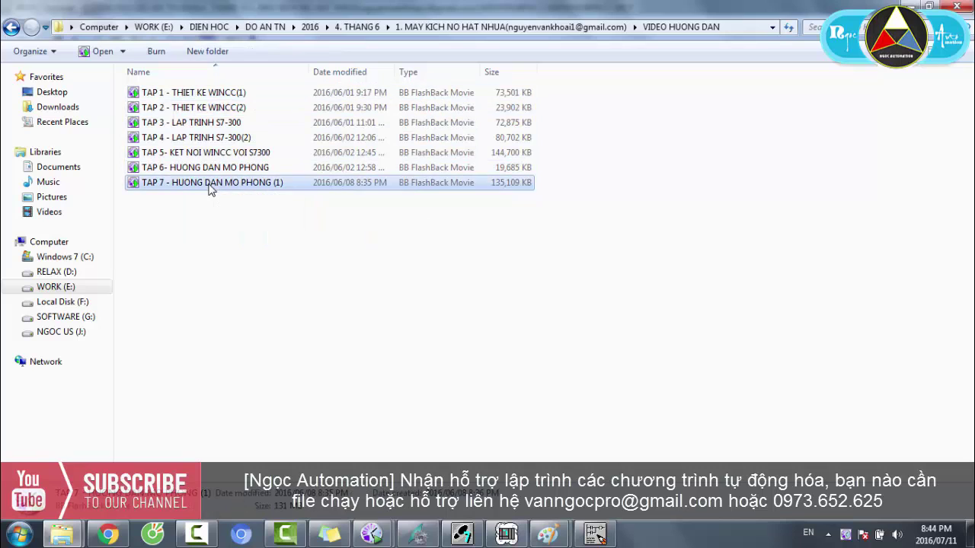
pyautogui.click(206, 93)
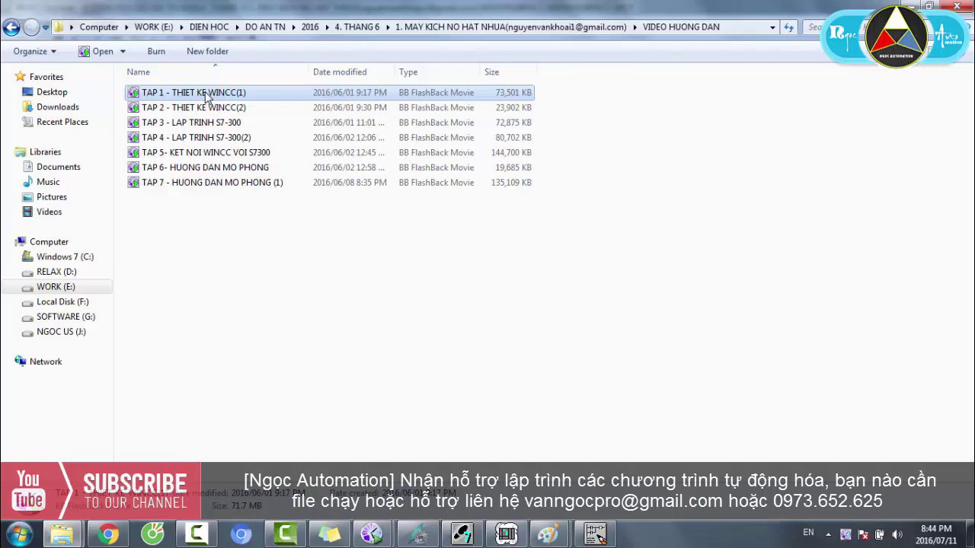
pyautogui.click(573, 261)
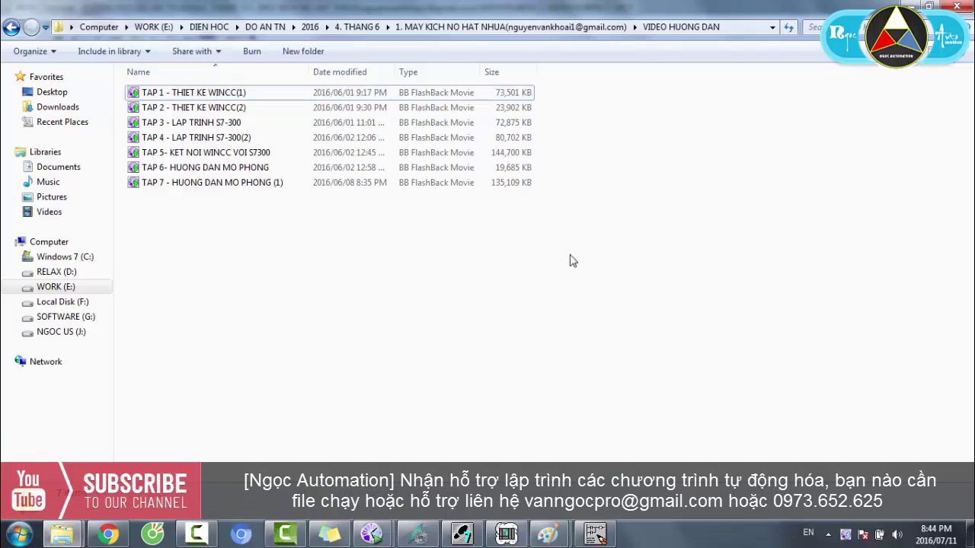
# Switch to WinCC Explorer and open the process picture GIAO_DIEN-DIEU-KHIEN.pdl from the MKNHN(WINCC) project in Graphics Designer
pyautogui.click(420, 534)
pyautogui.click(80, 101)
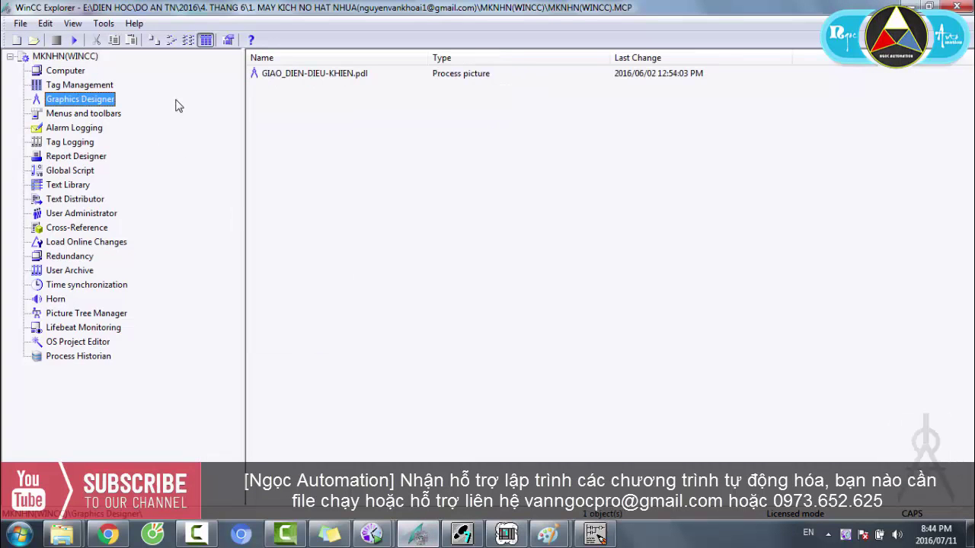
pyautogui.click(288, 76)
pyautogui.rightClick(289, 76)
pyautogui.click(312, 85)
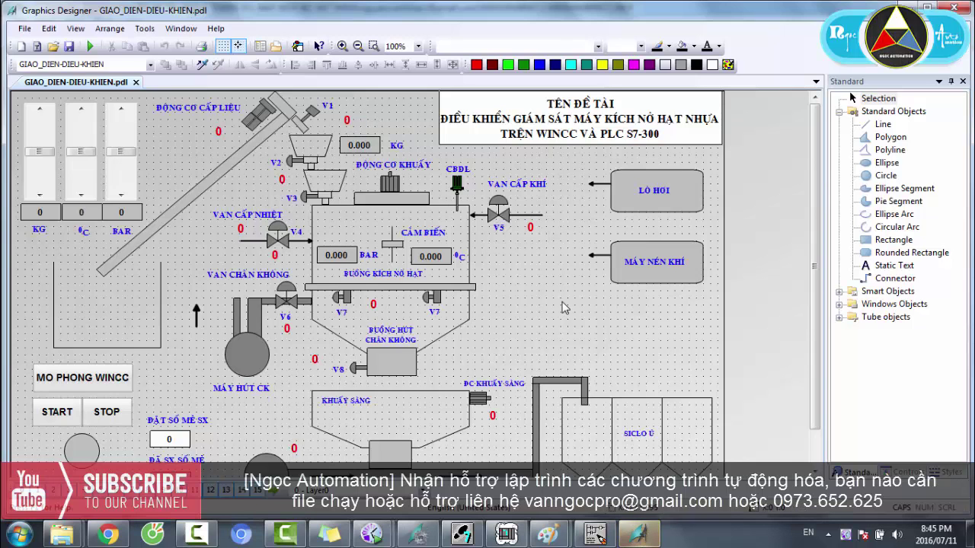
# Examine the overall layout of the control picture and its project title block
pyautogui.scroll(-1, 564, 307)
pyautogui.scroll(1, 564, 308)
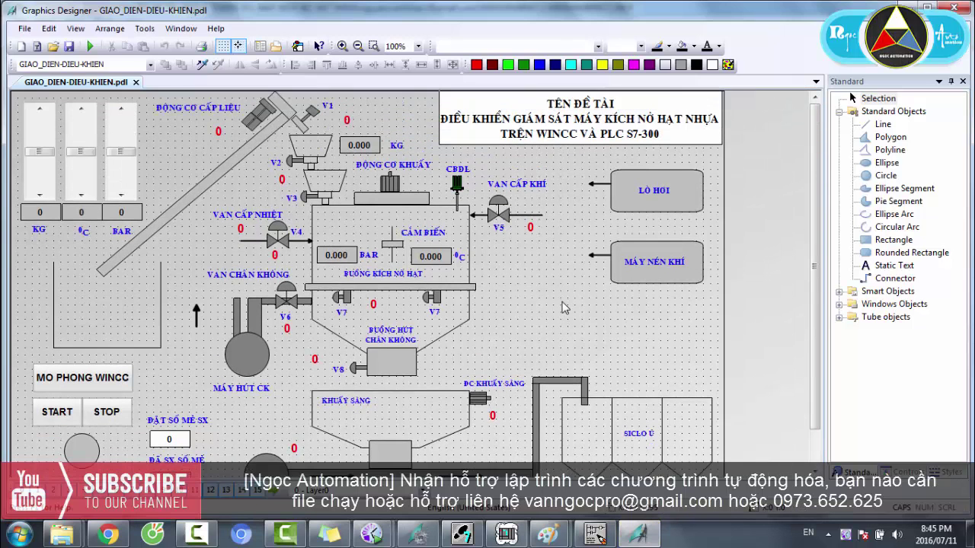
pyautogui.scroll(-1, 564, 308)
pyautogui.scroll(1, 563, 308)
pyautogui.click(569, 114)
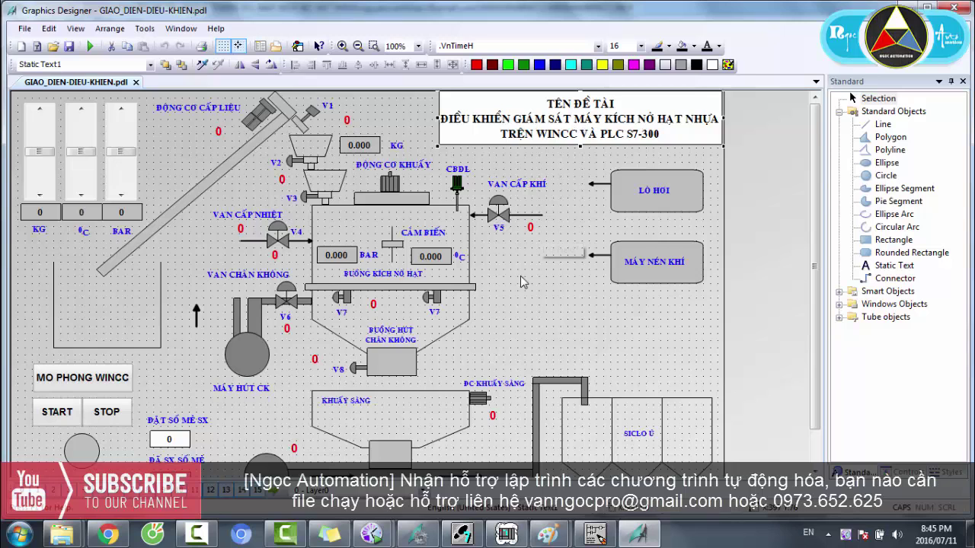
pyautogui.scroll(-1, 524, 283)
pyautogui.click(221, 373)
pyautogui.scroll(1, 221, 374)
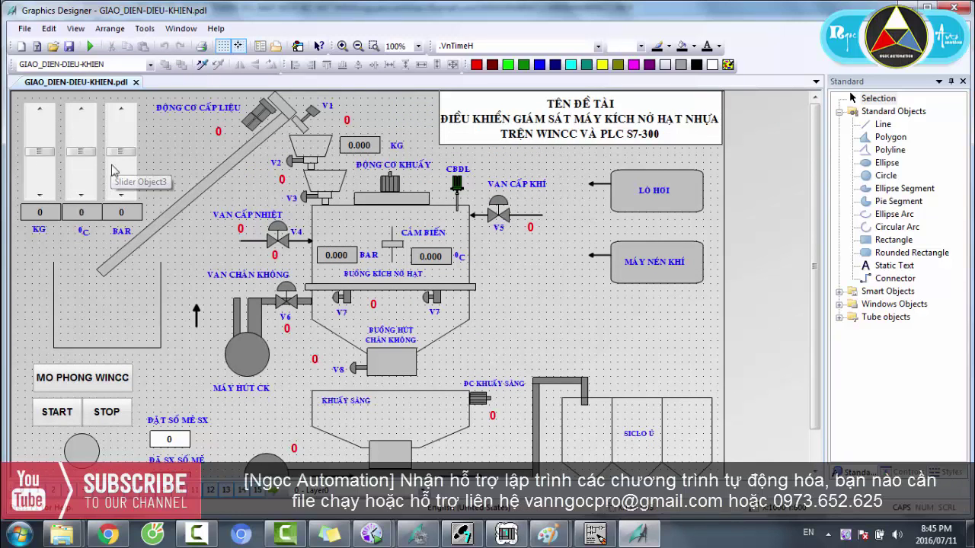
# Examine the KG, °C and BAR simulation sliders with their value fields, the weighing hopper and the BUỒNG KÍCH NỞ HẠT chamber
pyautogui.click(37, 231)
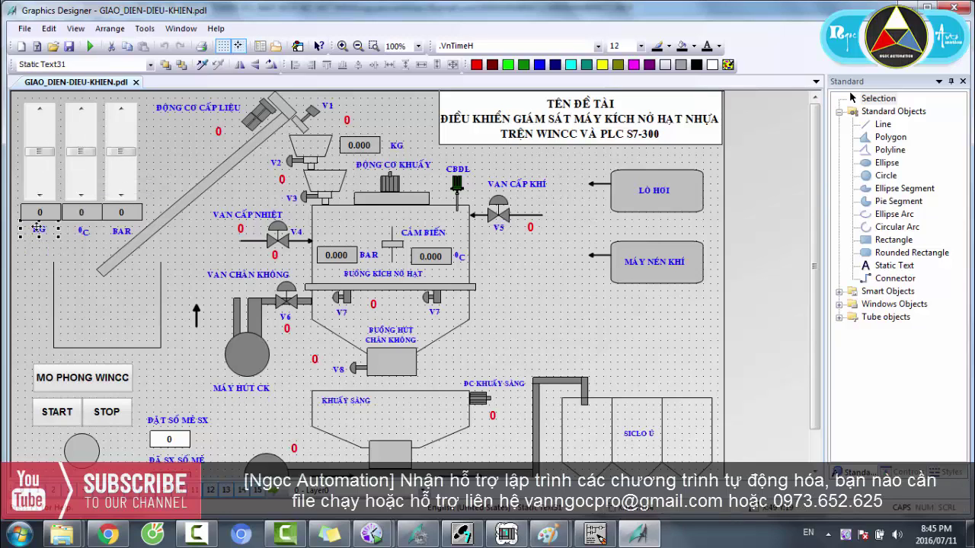
pyautogui.click(41, 213)
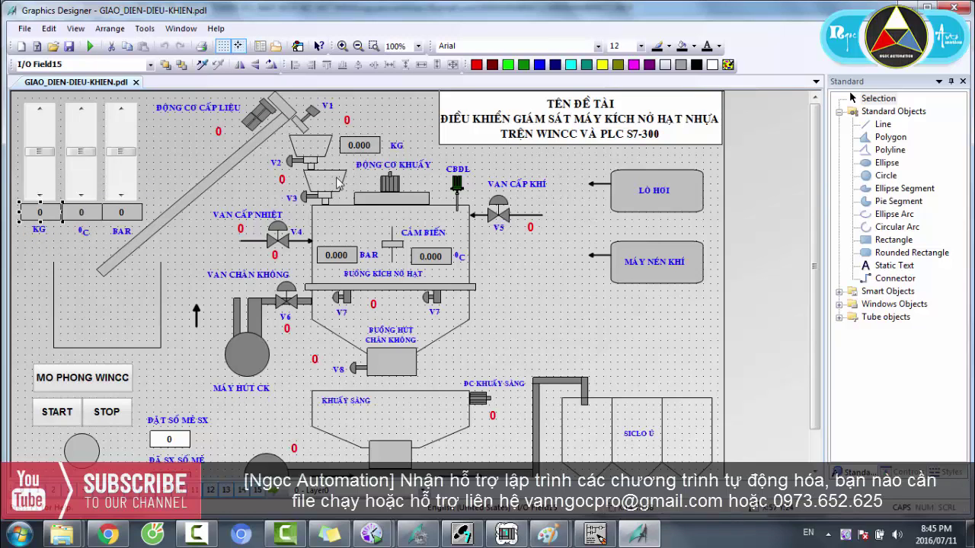
pyautogui.click(305, 158)
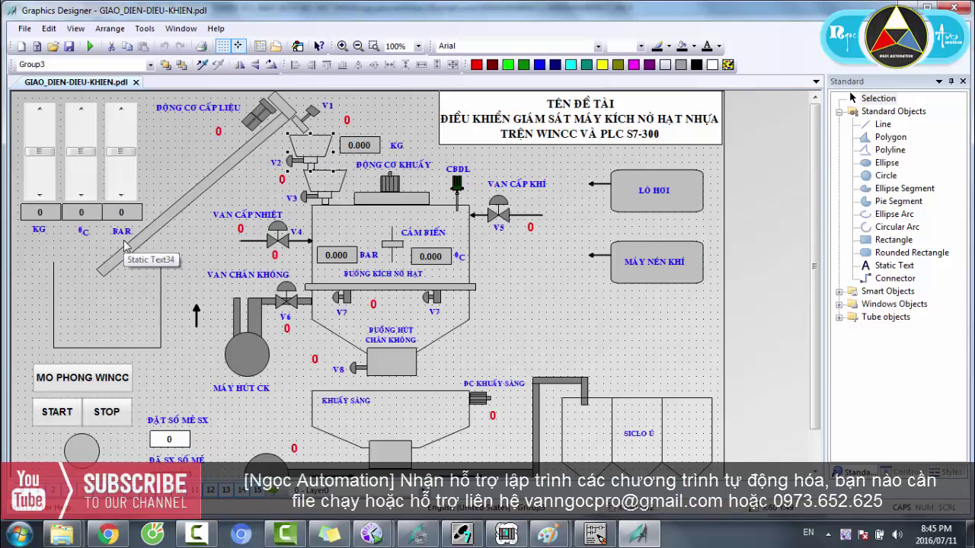
pyautogui.click(78, 229)
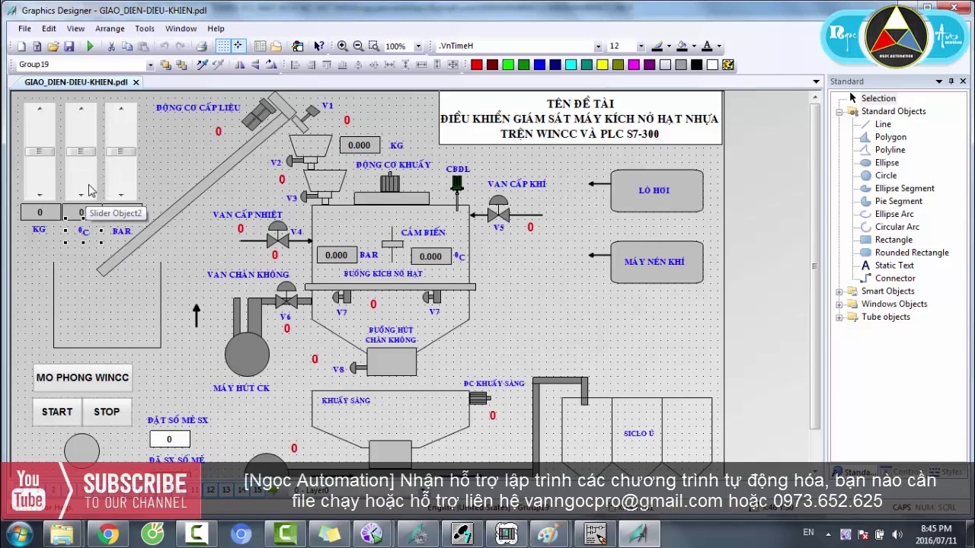
pyautogui.click(402, 276)
pyautogui.click(125, 169)
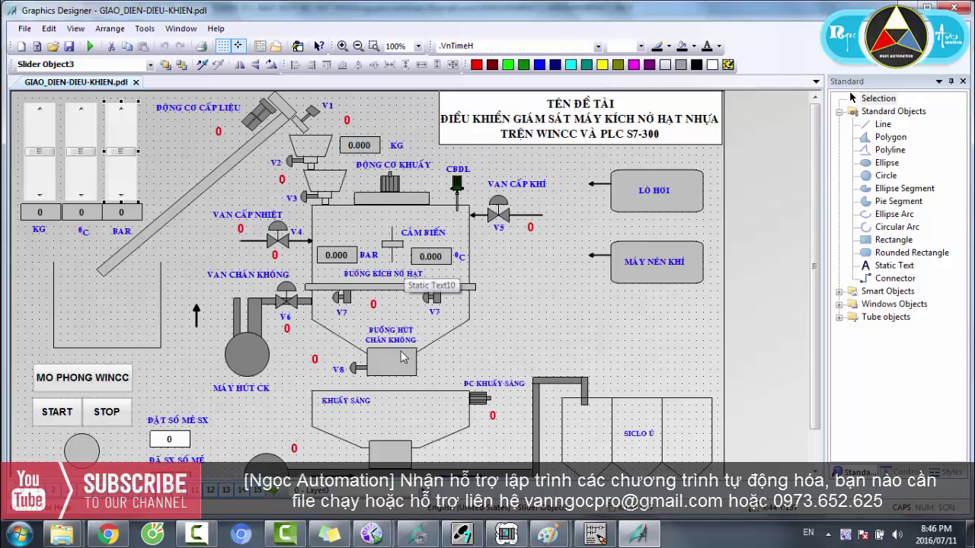
# Examine the KHUẤY SÀNG stage with its motor and outlet, the LÒ HƠI boiler, and the VAN CHÂN KHÔNG vacuum section
pyautogui.scroll(-1, 402, 289)
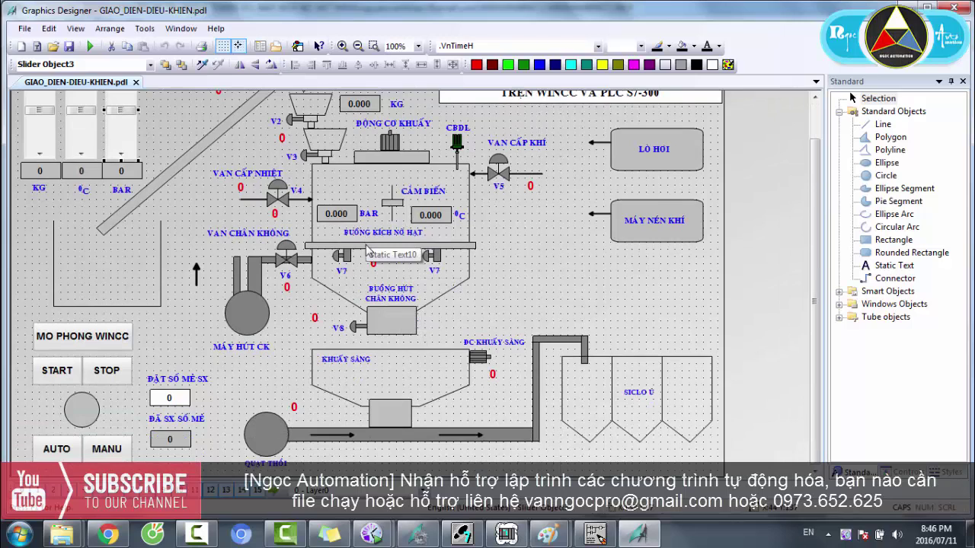
pyautogui.click(351, 367)
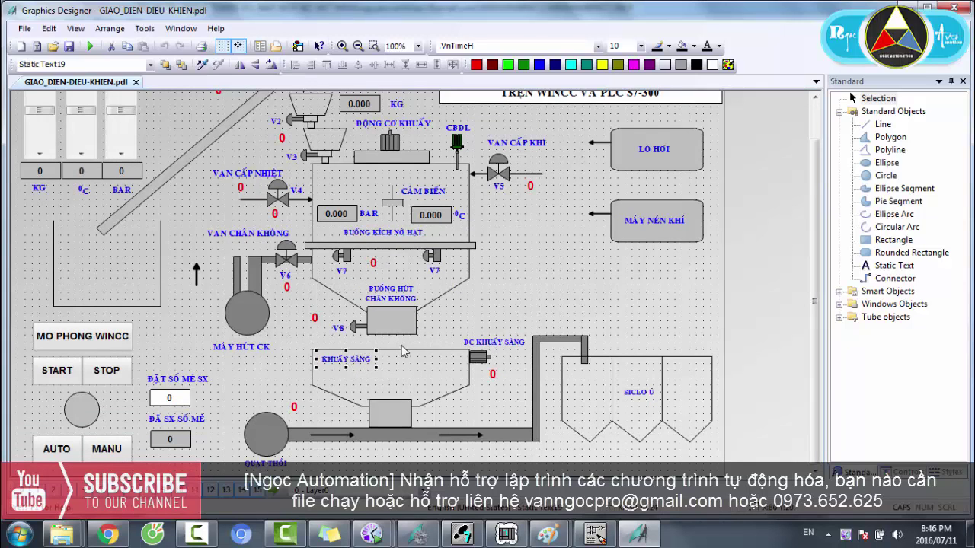
pyautogui.click(480, 356)
pyautogui.click(374, 424)
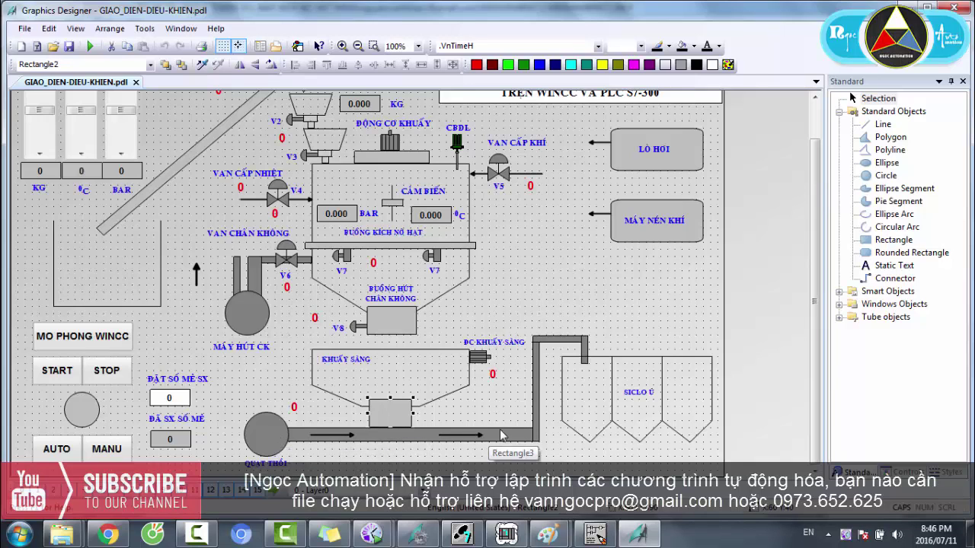
pyautogui.scroll(2, 506, 354)
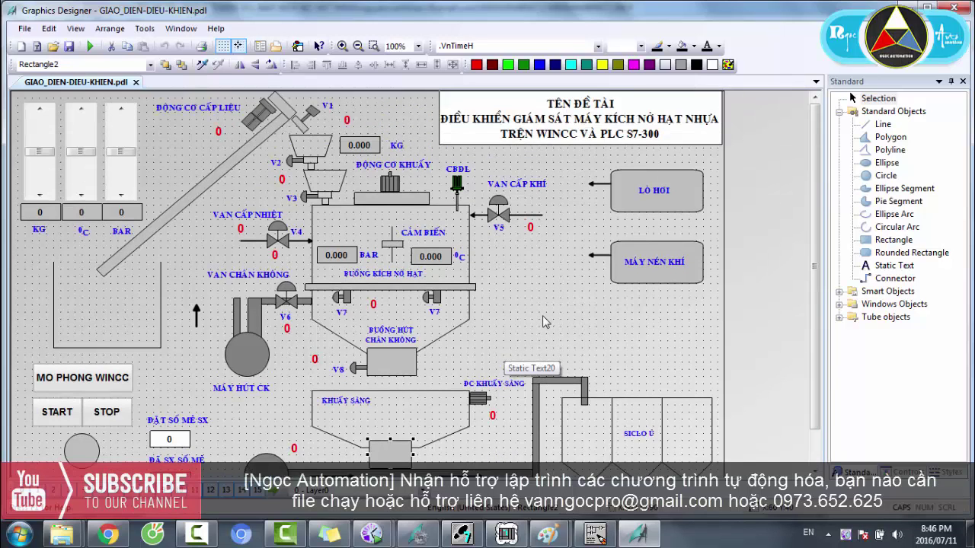
pyautogui.click(653, 200)
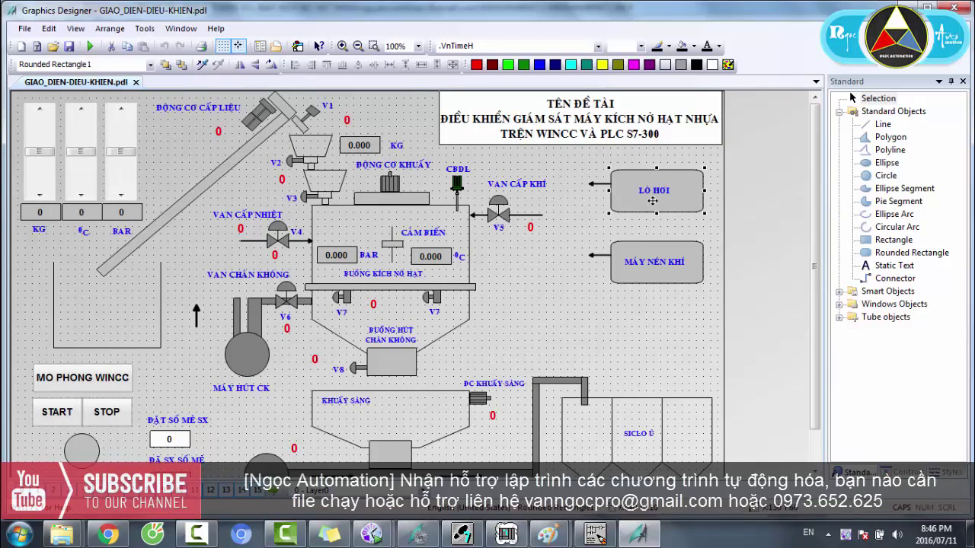
pyautogui.click(623, 187)
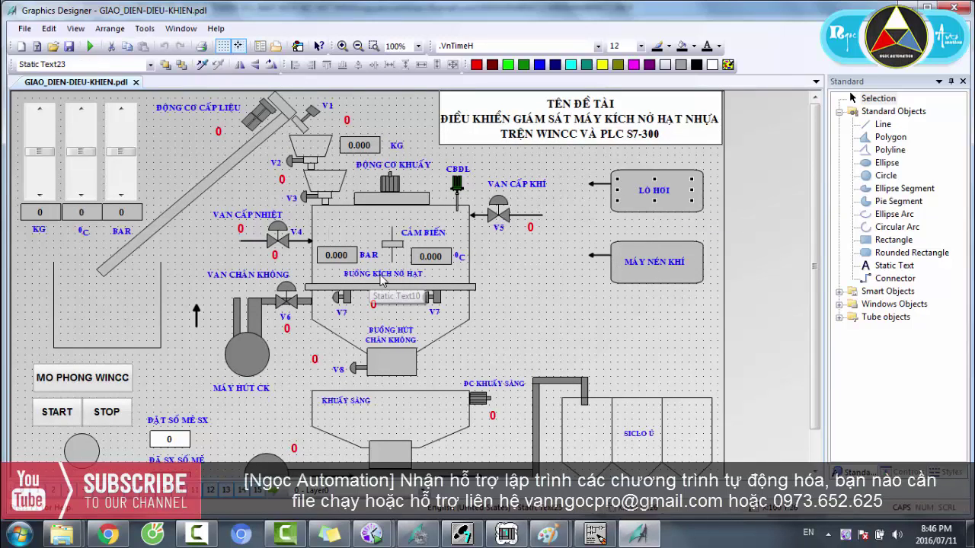
pyautogui.click(244, 274)
pyautogui.scroll(-1, 245, 274)
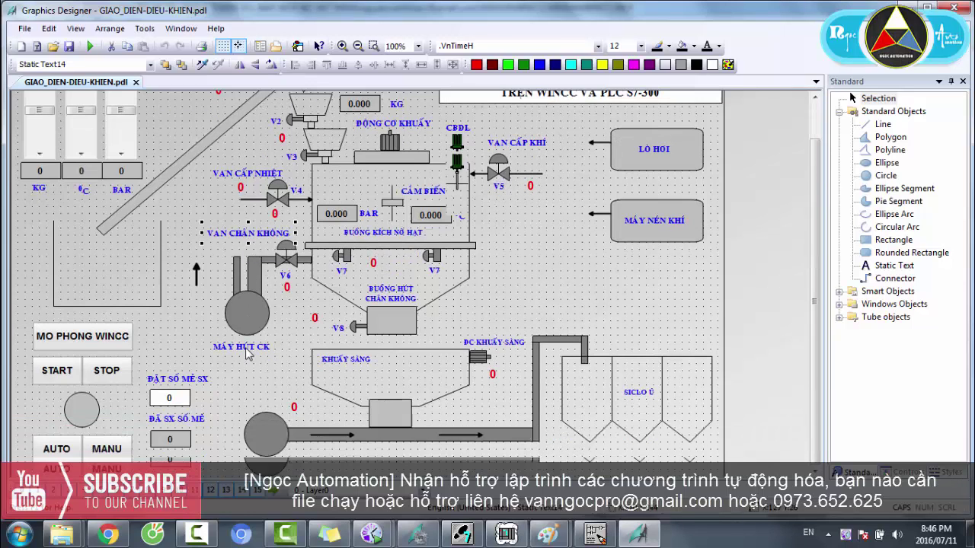
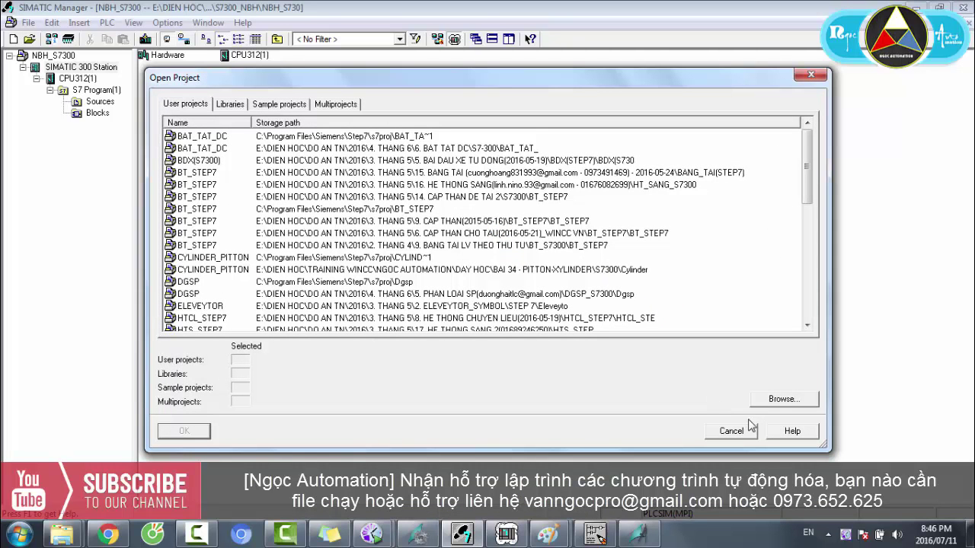
# Browse to 2016, 4. THANG 6, MAY KICH NO HAT NHUA, MKNHN(S7300) and open the Mknhn project in SIMATIC Manager
pyautogui.click(784, 400)
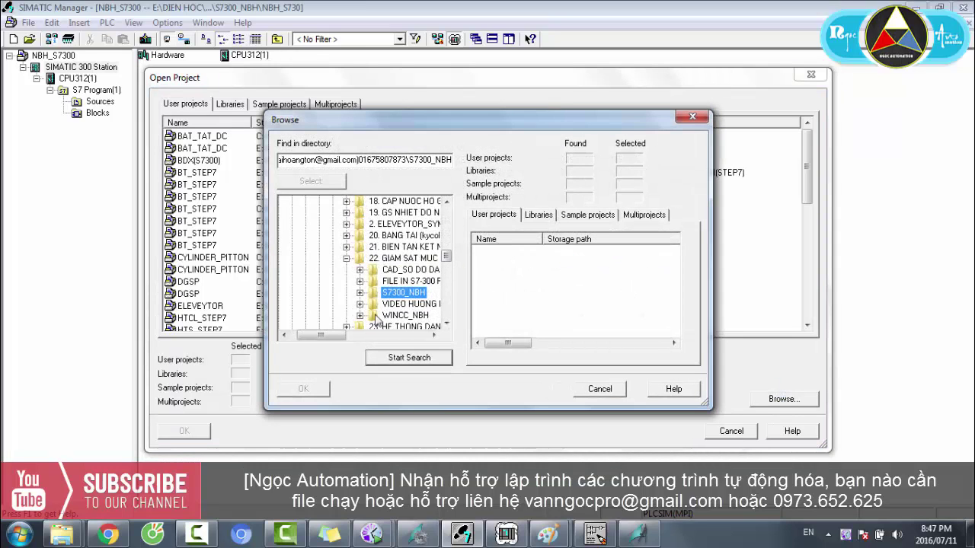
pyautogui.click(346, 259)
pyautogui.scroll(5, 347, 266)
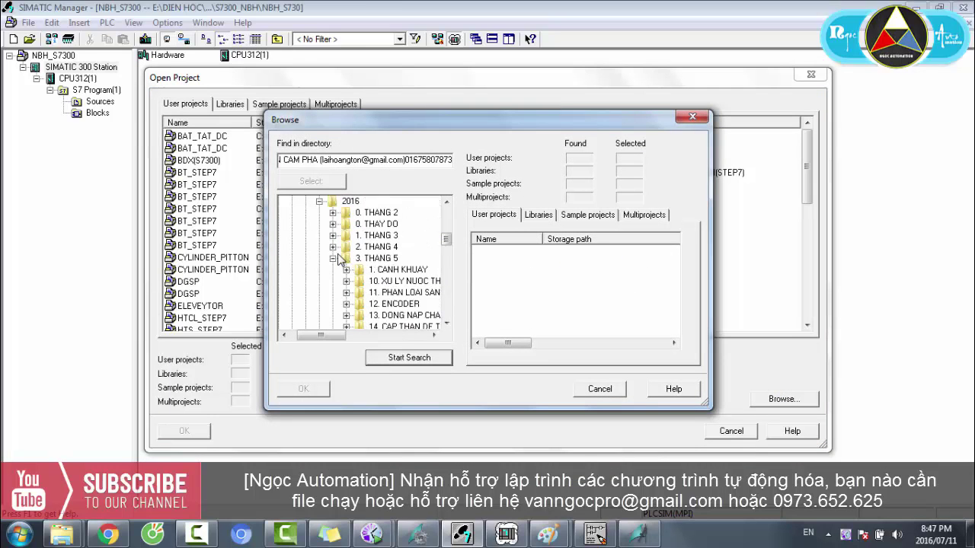
pyautogui.click(332, 259)
pyautogui.click(333, 269)
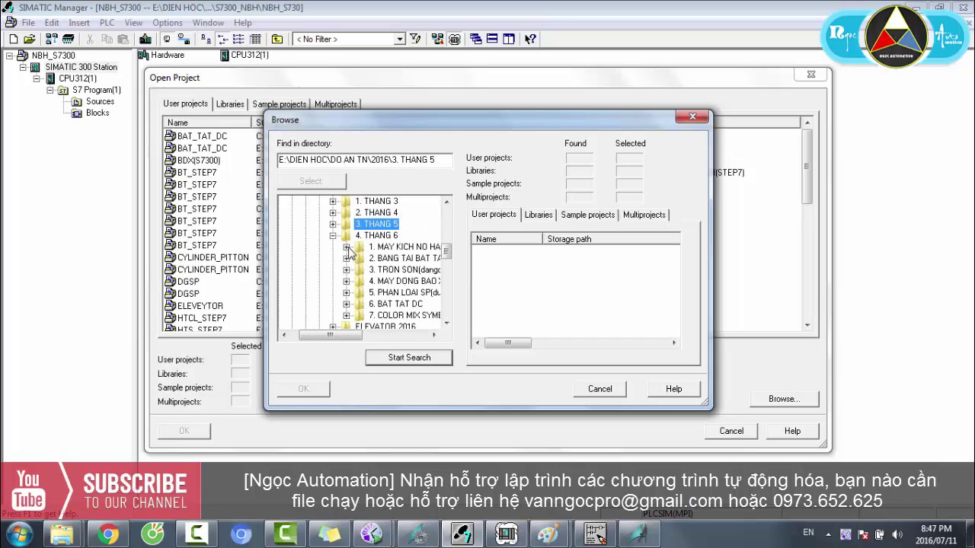
pyautogui.click(347, 248)
pyautogui.click(360, 269)
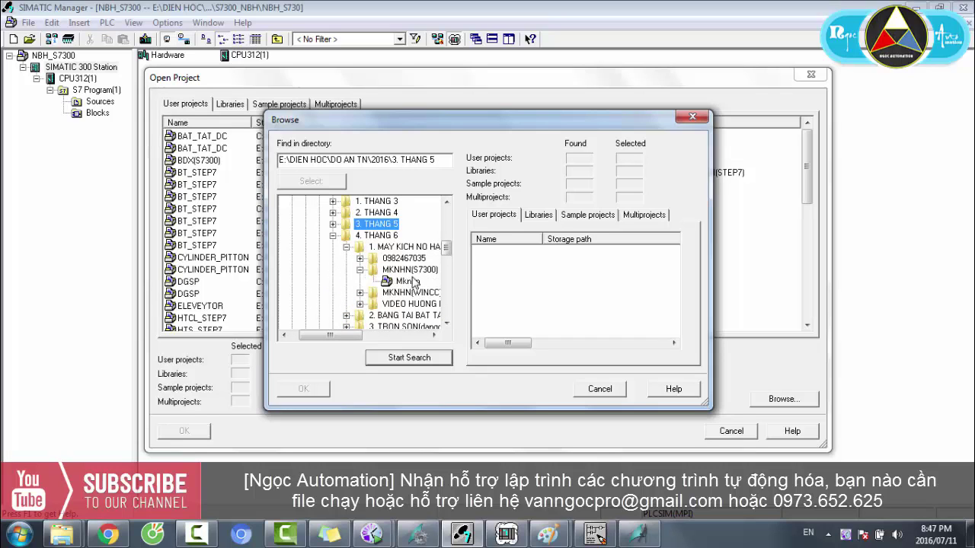
pyautogui.doubleClick(408, 281)
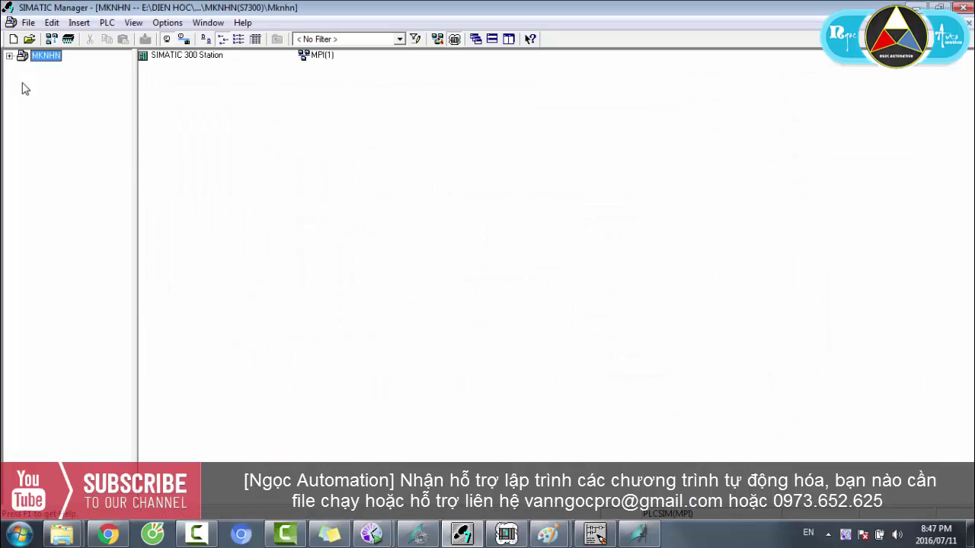
# Expand the MKNHN project down to the Blocks folder of S7 Program(1) and look over OB1, FC1, FC2 and FC3
pyautogui.click(9, 57)
pyautogui.click(22, 67)
pyautogui.click(37, 79)
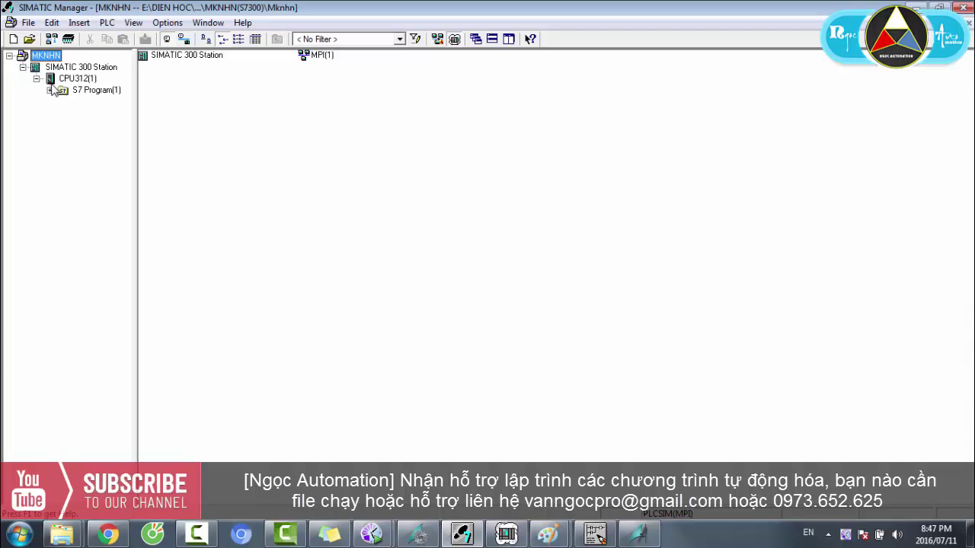
pyautogui.click(73, 79)
pyautogui.click(49, 90)
pyautogui.click(97, 112)
pyautogui.click(157, 56)
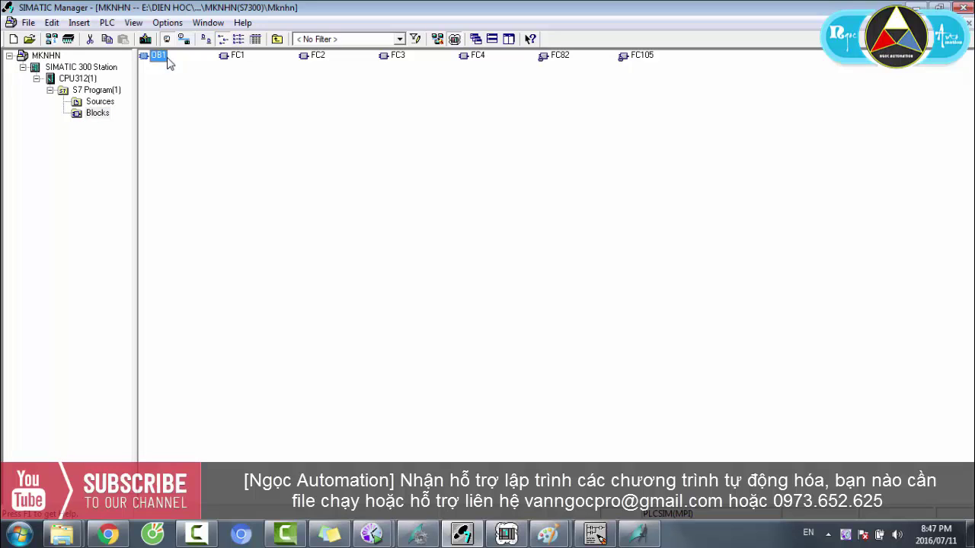
pyautogui.click(244, 61)
pyautogui.click(312, 61)
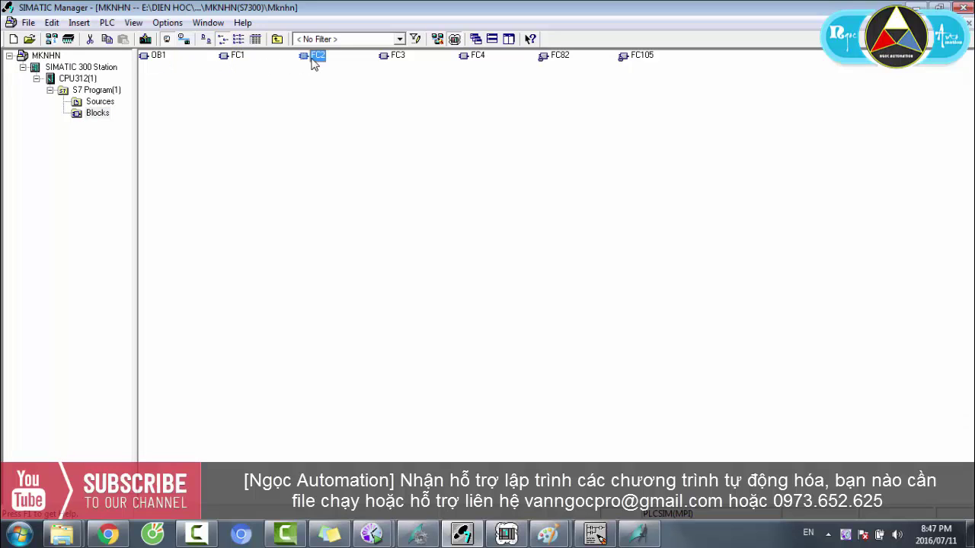
pyautogui.click(397, 61)
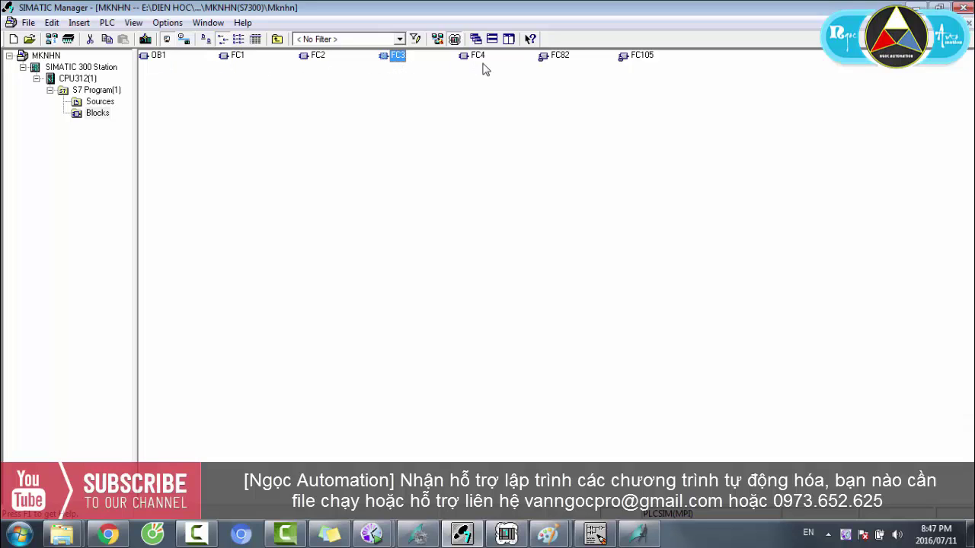
# Open the symbol table of S7 Program(1), maximize it and sort the symbols by address
pyautogui.click(88, 92)
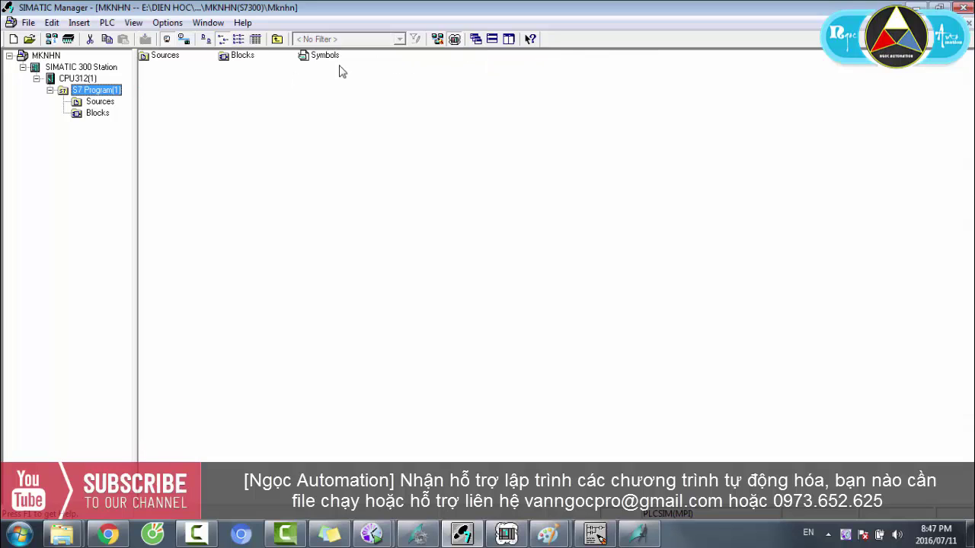
pyautogui.rightClick(336, 59)
pyautogui.click(345, 66)
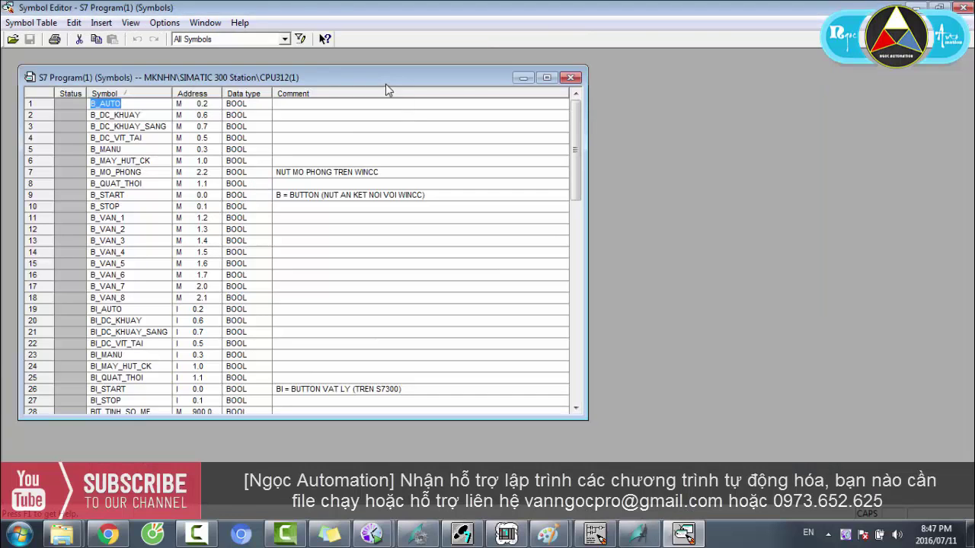
pyautogui.doubleClick(385, 80)
pyautogui.click(174, 55)
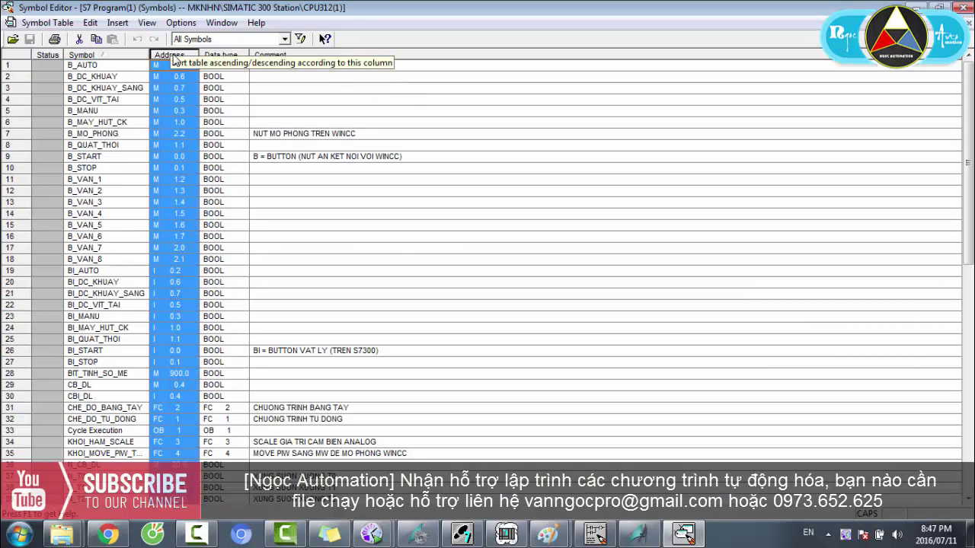
pyautogui.doubleClick(174, 56)
# Look through the symbol list and examine the FC 1, FC 2 and FC 3 entries with their comments
pyautogui.scroll(-14, 209, 343)
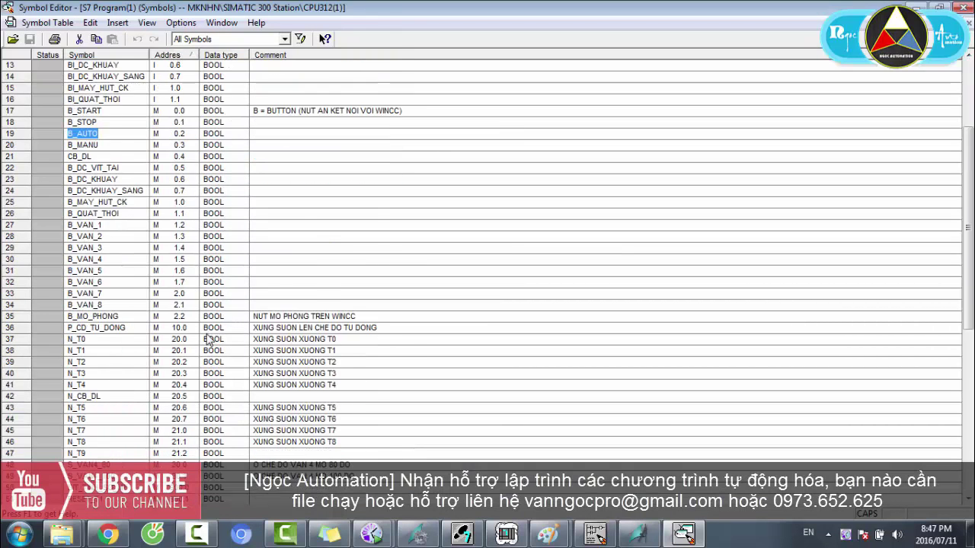
pyautogui.scroll(14, 209, 354)
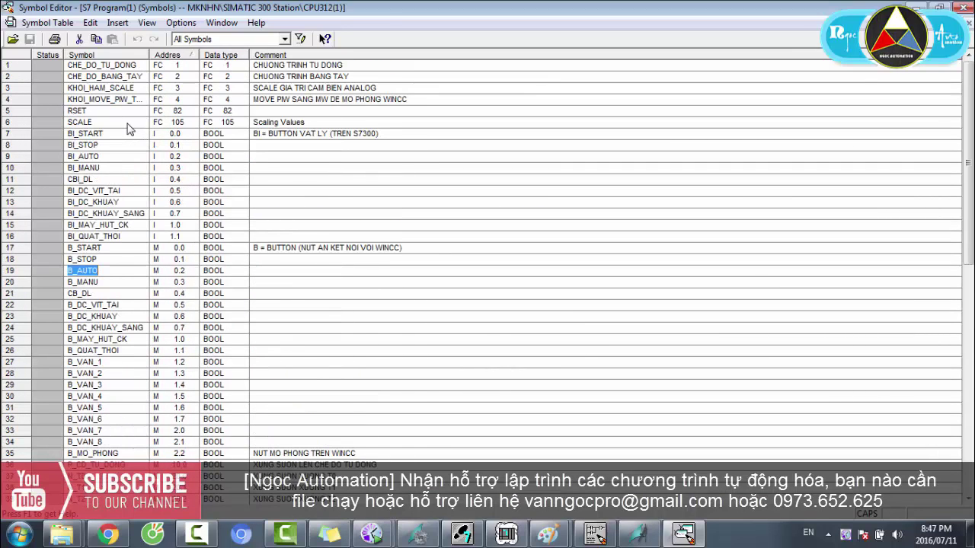
pyautogui.click(156, 77)
pyautogui.click(291, 77)
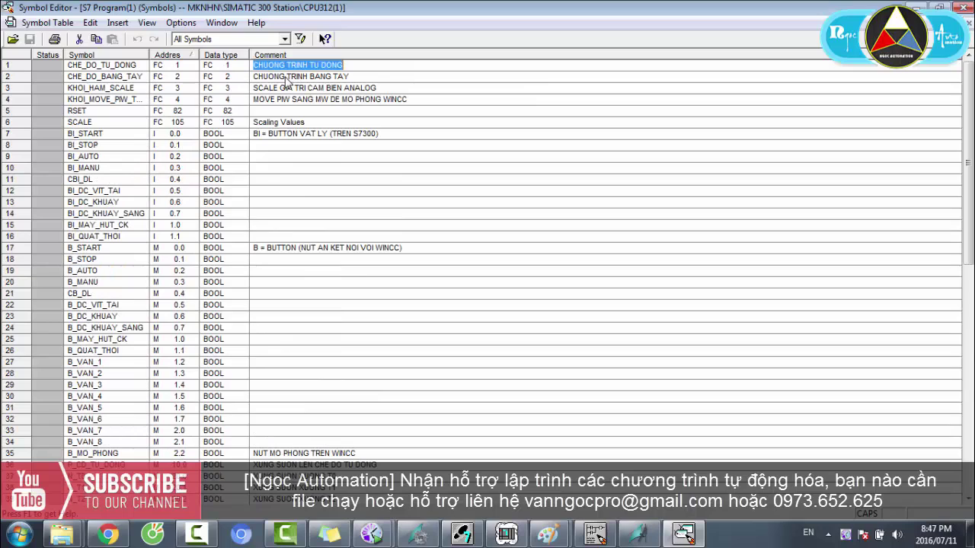
pyautogui.click(303, 89)
pyautogui.click(275, 88)
pyautogui.moveTo(273, 88); pyautogui.dragTo(378, 91)
pyautogui.press('Escape')
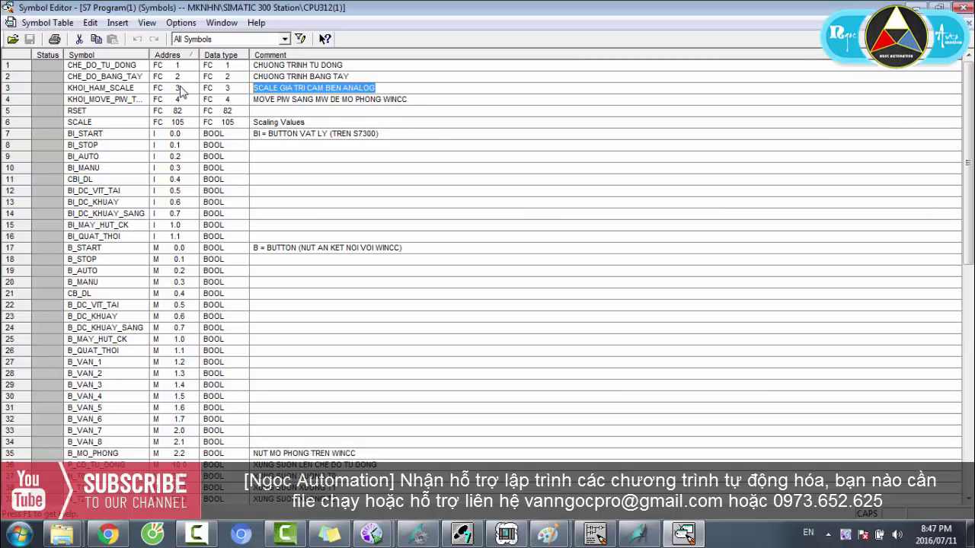
# Widen the Symbol column to read the full FC 4 entry and its comment, and minimize the Symbol Editor
pyautogui.click(131, 100)
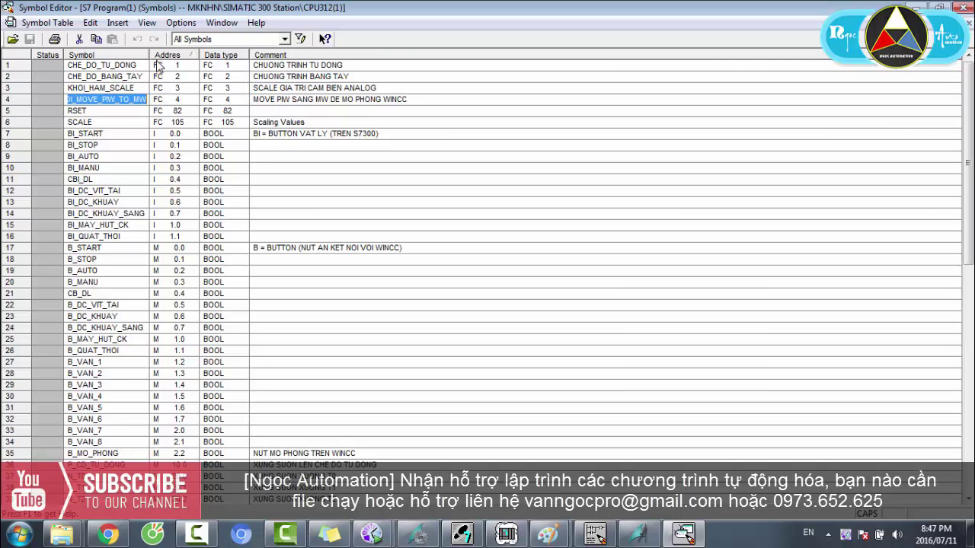
pyautogui.moveTo(150, 54); pyautogui.dragTo(181, 55)
pyautogui.click(213, 99)
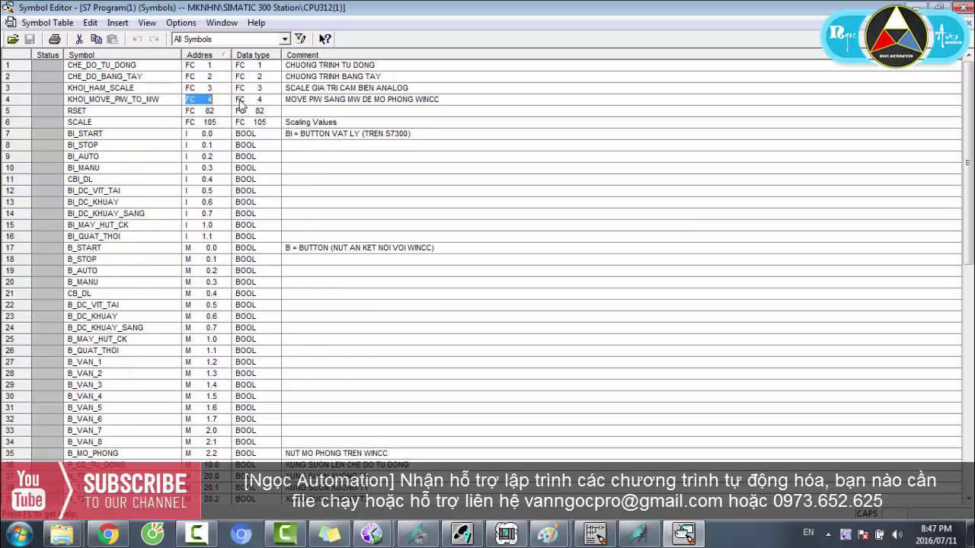
pyautogui.click(299, 103)
pyautogui.moveTo(311, 102); pyautogui.dragTo(463, 104)
pyautogui.click(463, 104)
pyautogui.click(916, 6)
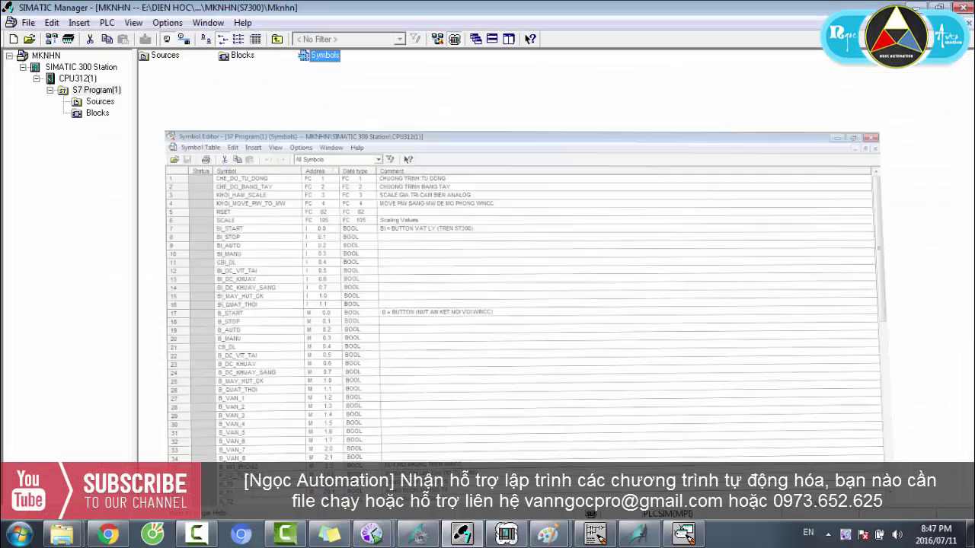
# Download the SIMATIC 300 Station to S7-PLCSIM, replacing its system data, and switch the simulated CPU to RUN
pyautogui.click(81, 67)
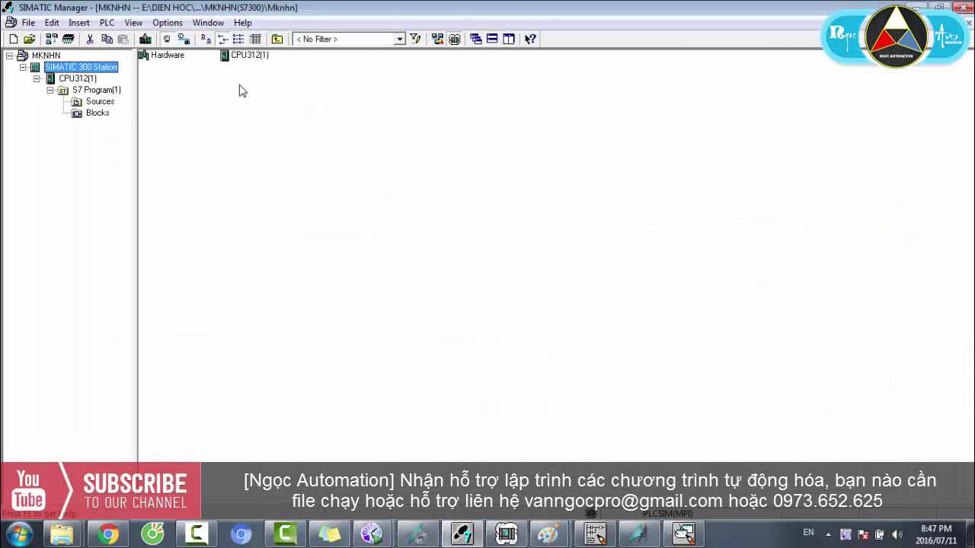
pyautogui.click(507, 533)
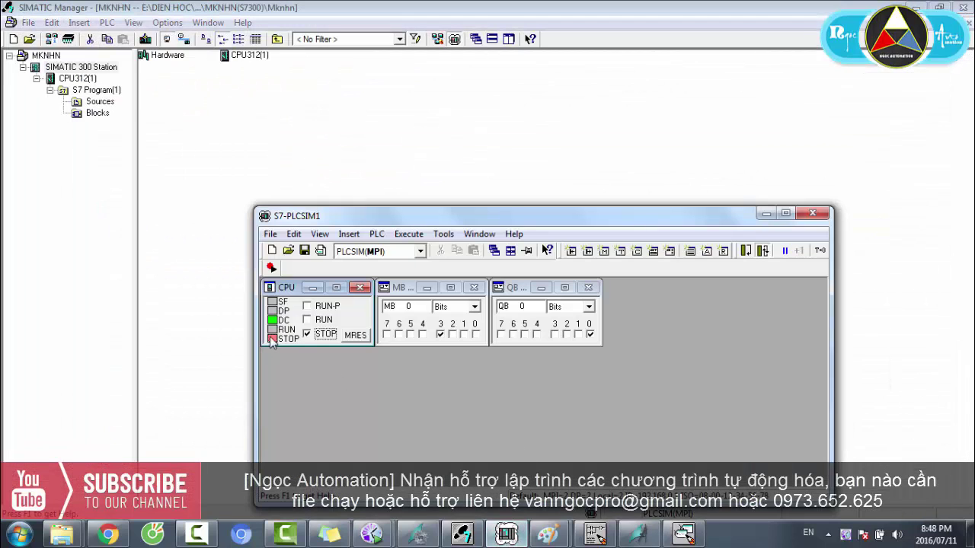
pyautogui.click(152, 42)
pyautogui.click(398, 298)
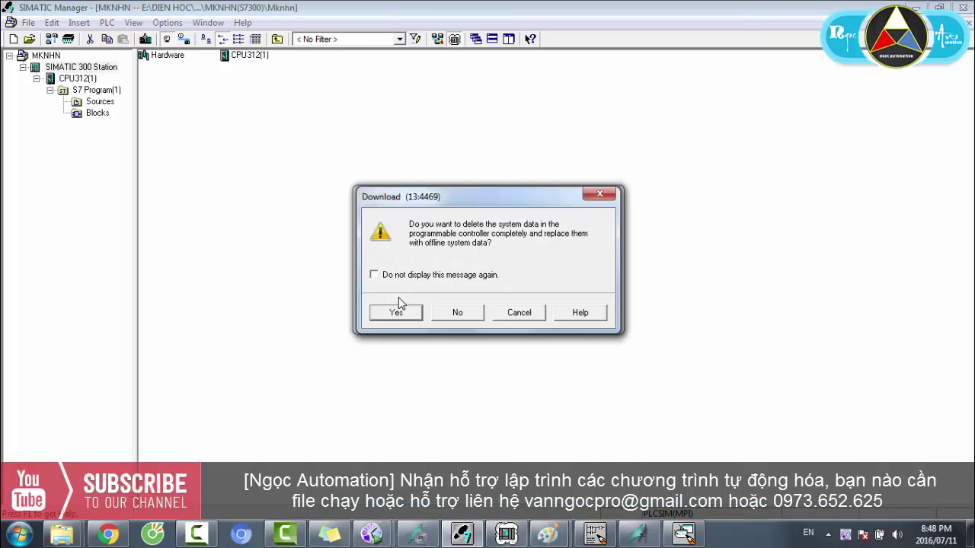
pyautogui.click(395, 312)
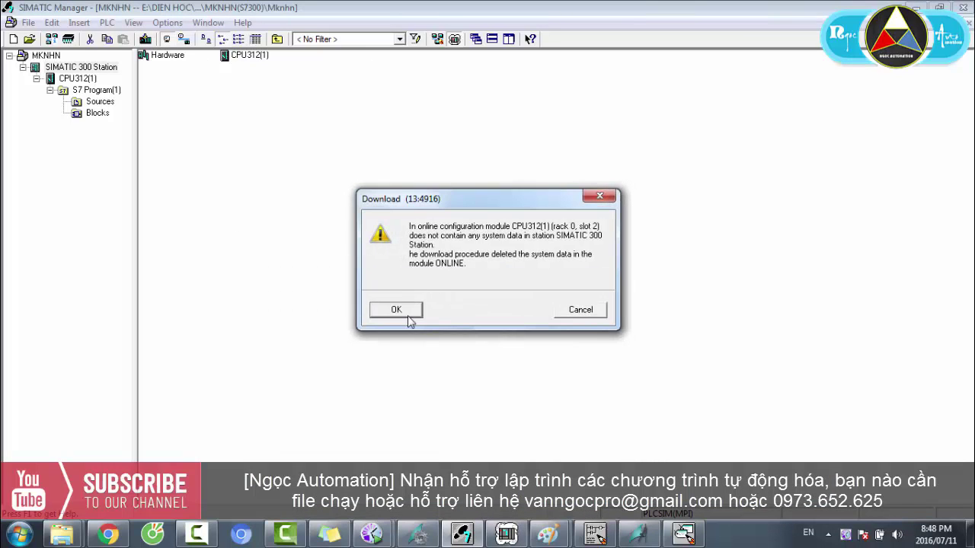
pyautogui.click(396, 310)
pyautogui.click(396, 307)
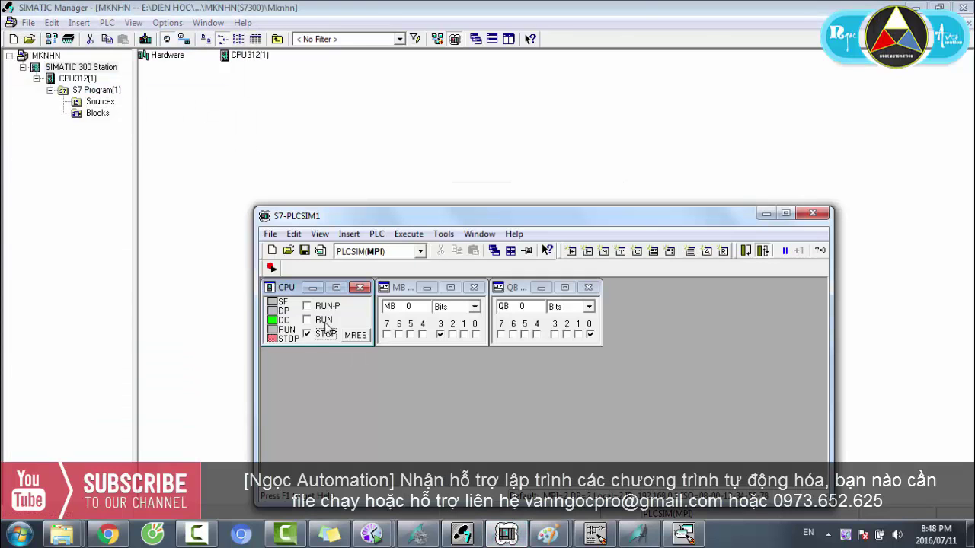
pyautogui.click(307, 320)
# Switch to Graphics Designer, save GIAO_DIEN-DIEU-KHIEN.pdl, start it in WinCC Runtime and narrow the runtime window slightly
pyautogui.click(638, 534)
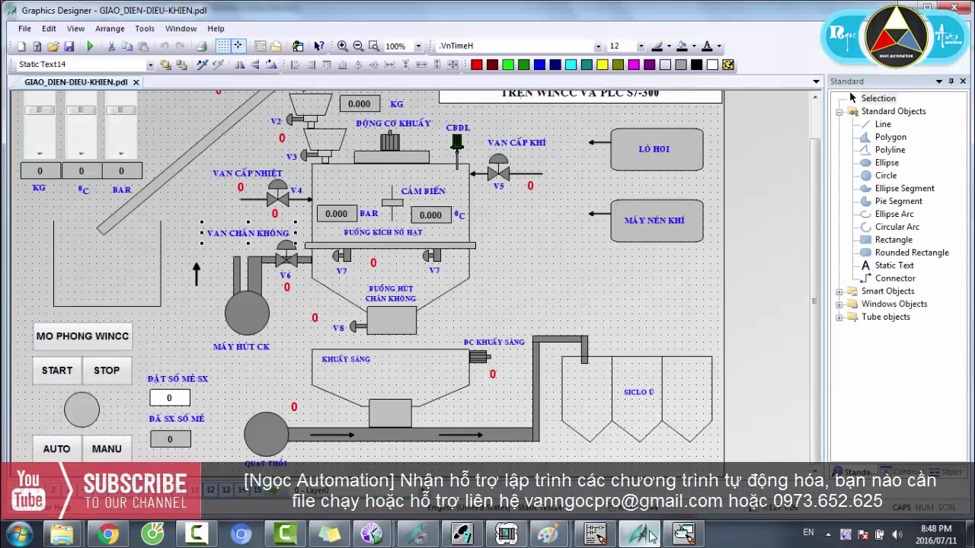
pyautogui.click(69, 47)
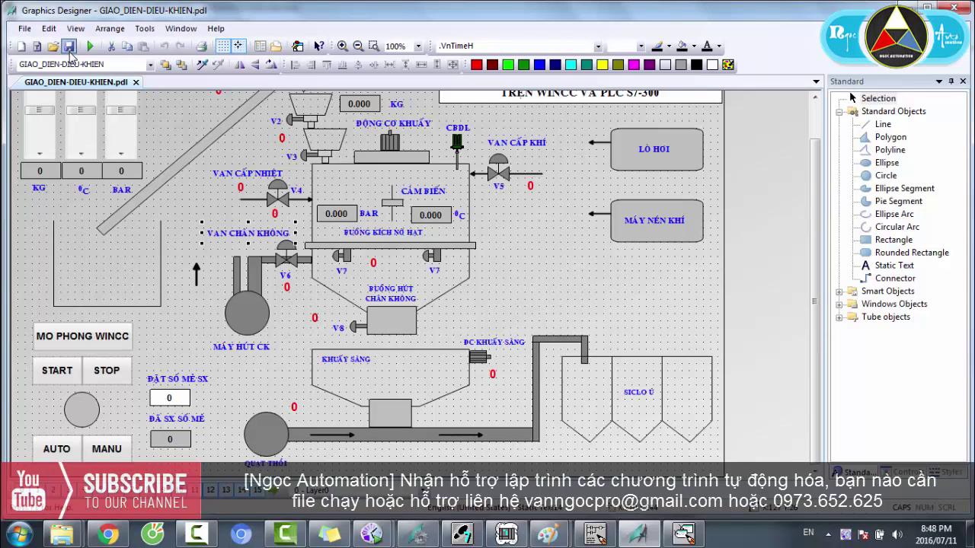
pyautogui.click(90, 46)
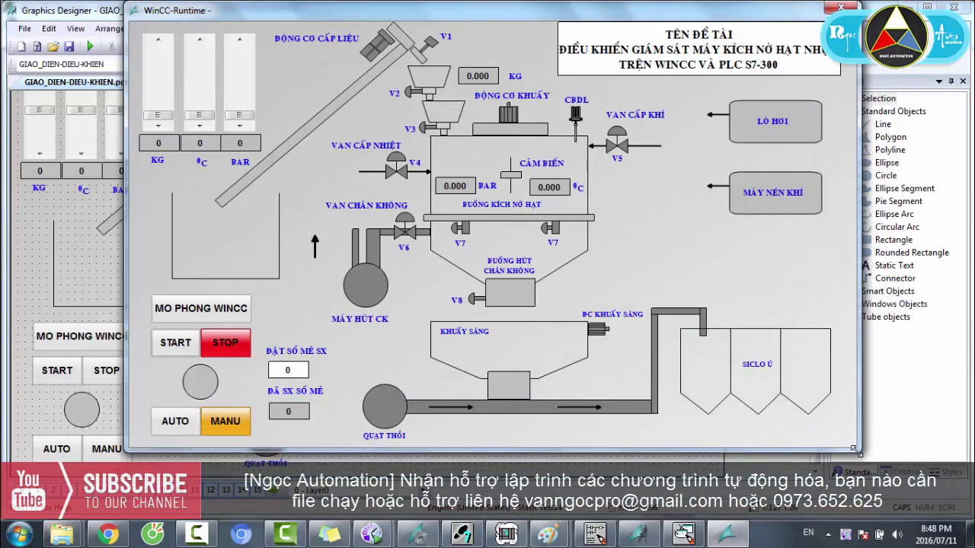
pyautogui.moveTo(857, 326); pyautogui.dragTo(847, 327)
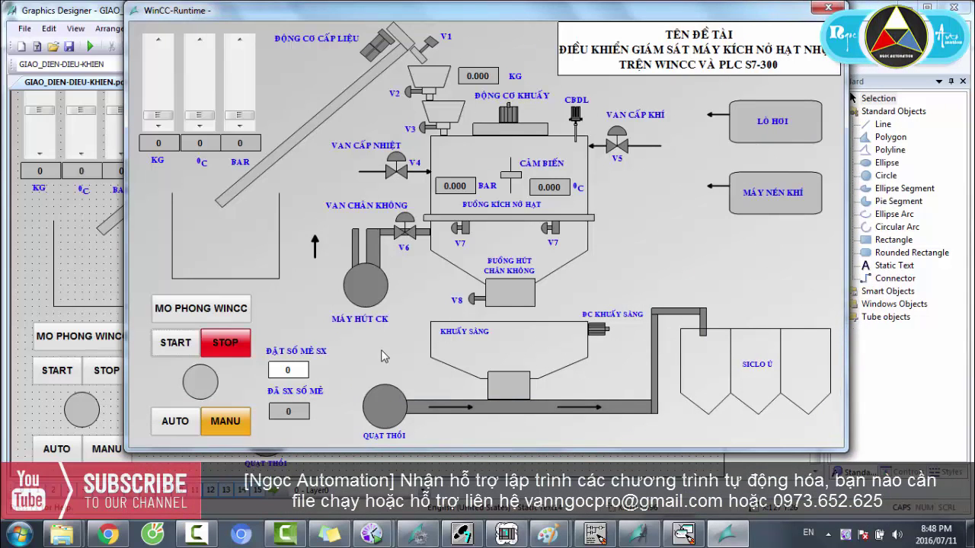
# Start the machine in the runtime picture and turn on the MO PHONG WINCC simulation mode, dismissing the Windows color scheme dialog
pyautogui.click(289, 370)
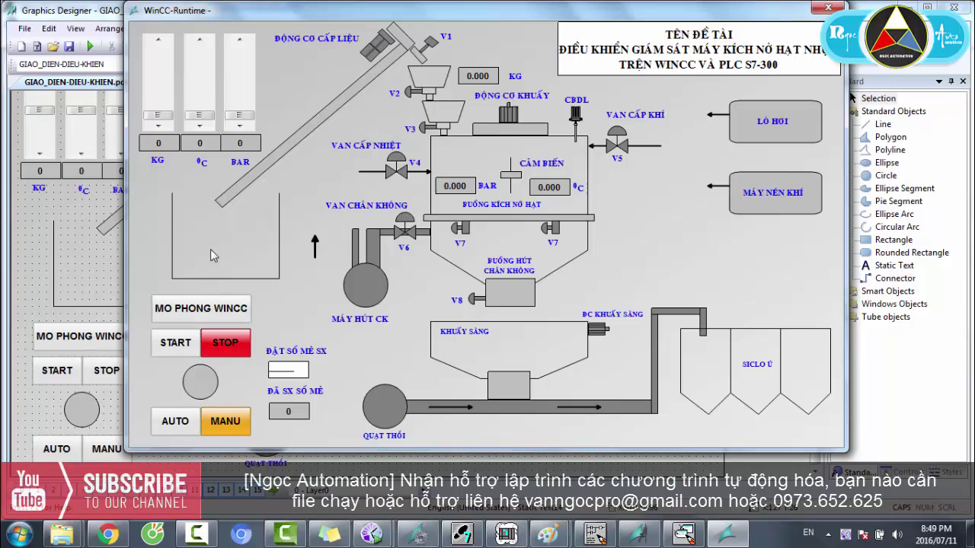
pyautogui.moveTo(163, 119); pyautogui.dragTo(240, 47)
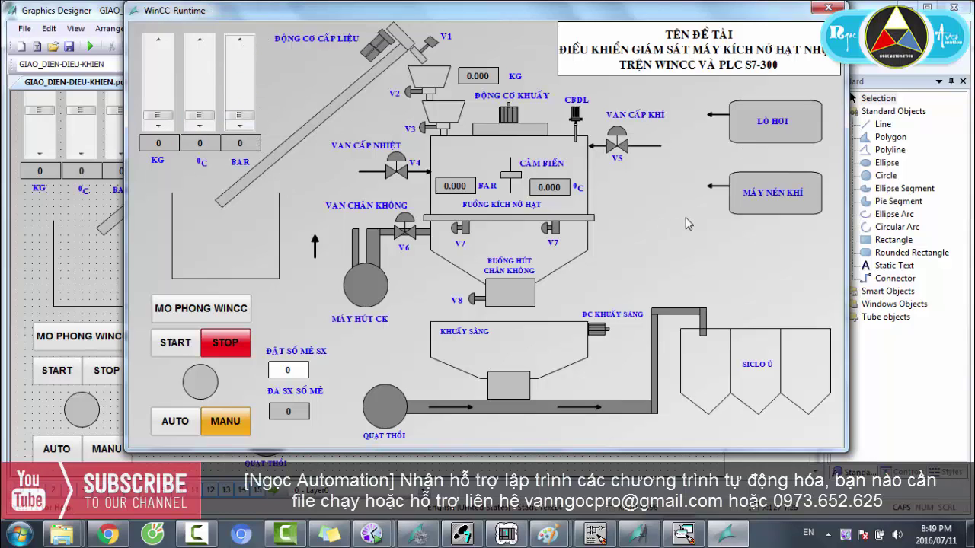
pyautogui.click(195, 342)
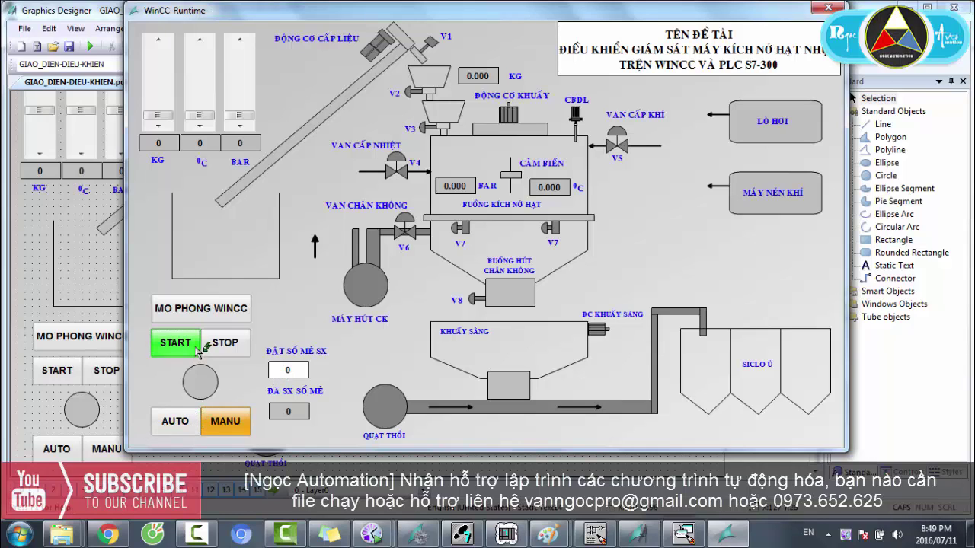
pyautogui.click(204, 309)
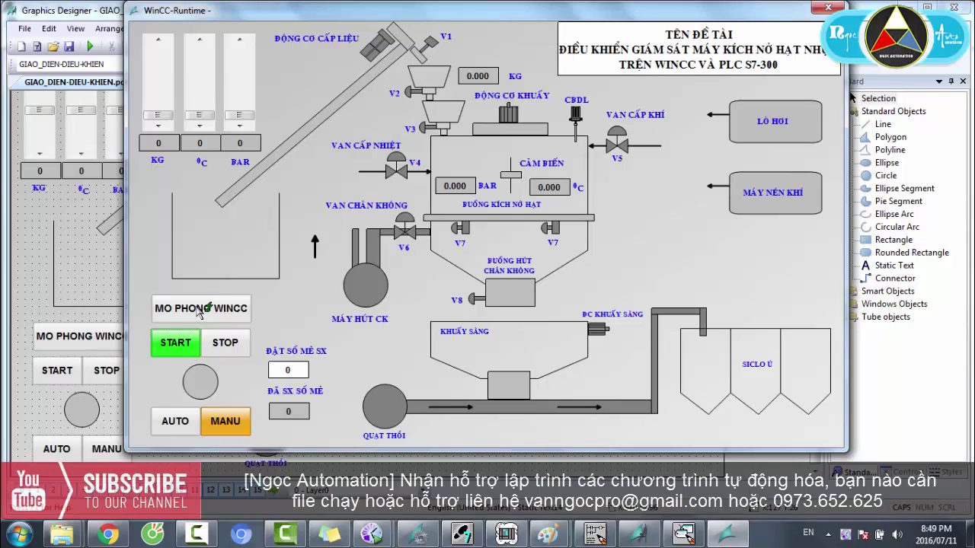
pyautogui.click(198, 310)
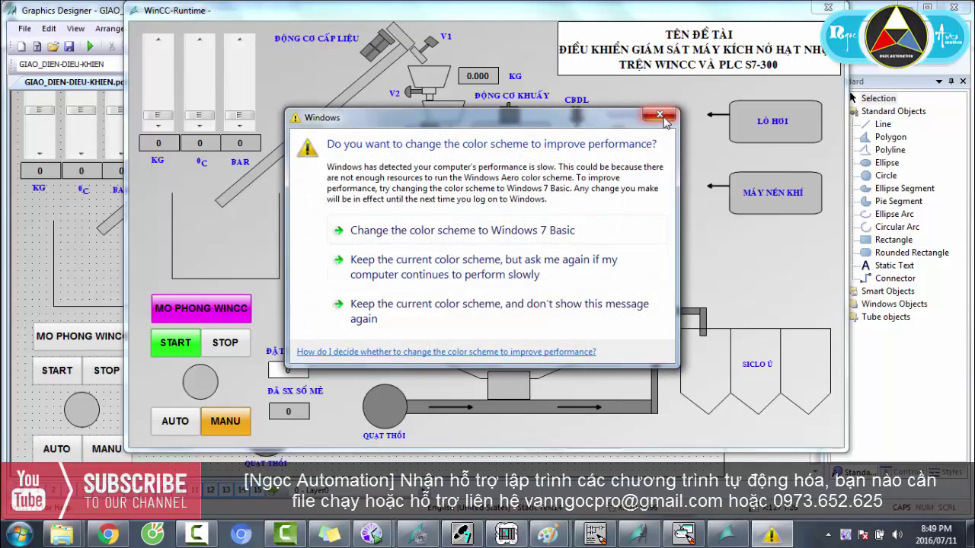
pyautogui.click(661, 117)
pyautogui.click(232, 315)
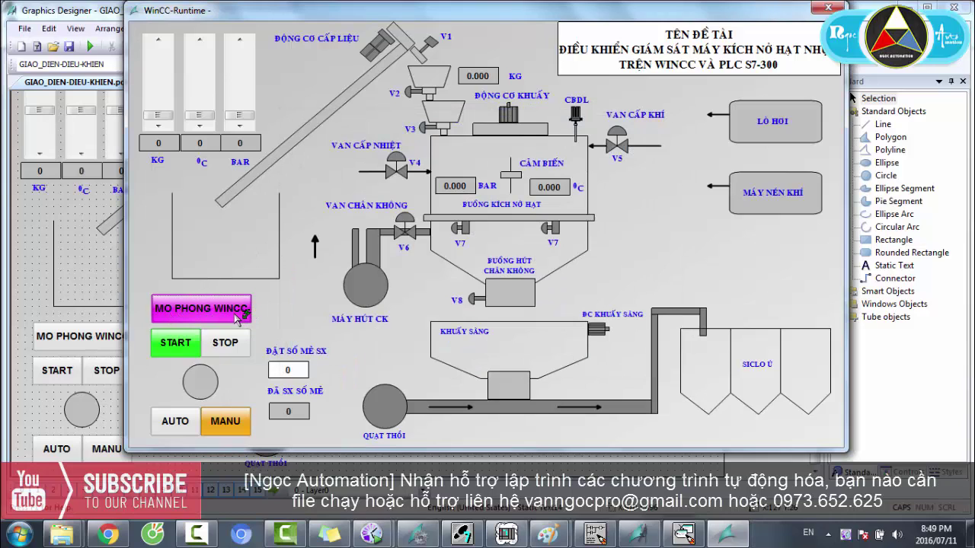
# Set the ĐẶT SỐ MẺ SX batch count to 5 and switch the machine to AUTO mode
pyautogui.click(292, 371)
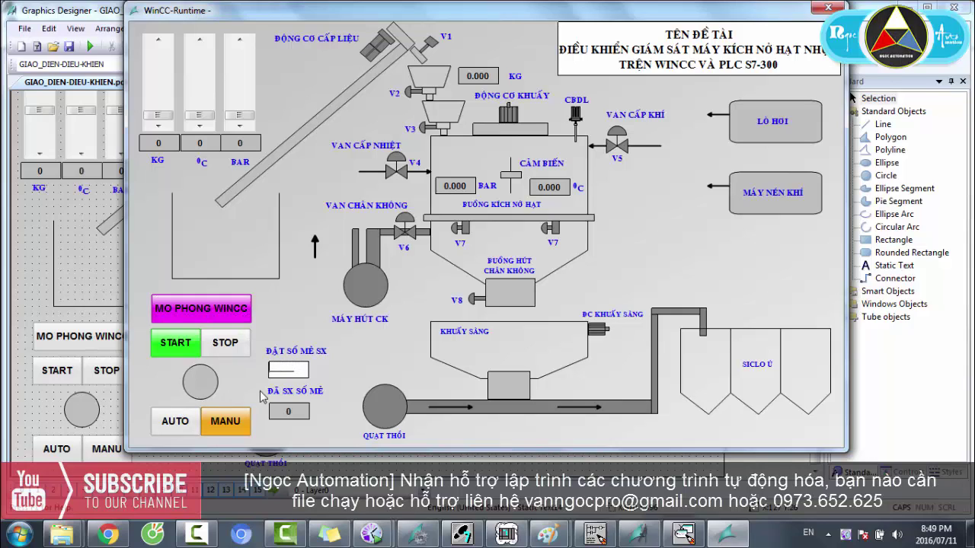
pyautogui.click(299, 369)
pyautogui.write('5')
pyautogui.press('Return')
pyautogui.click(191, 426)
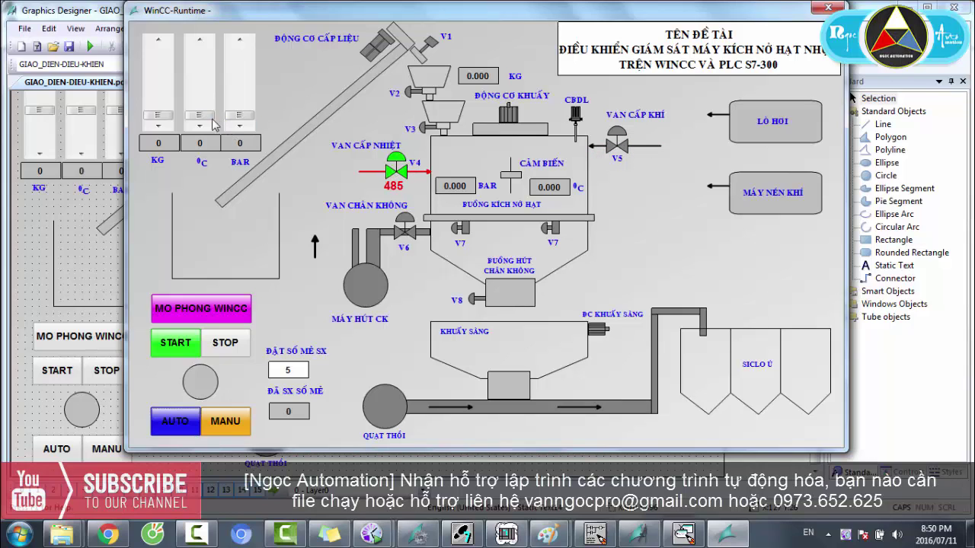
# Raise the °C simulation slider to about 12021 and adjust the KG slider to simulate the hopper weight
pyautogui.moveTo(201, 109); pyautogui.dragTo(199, 89)
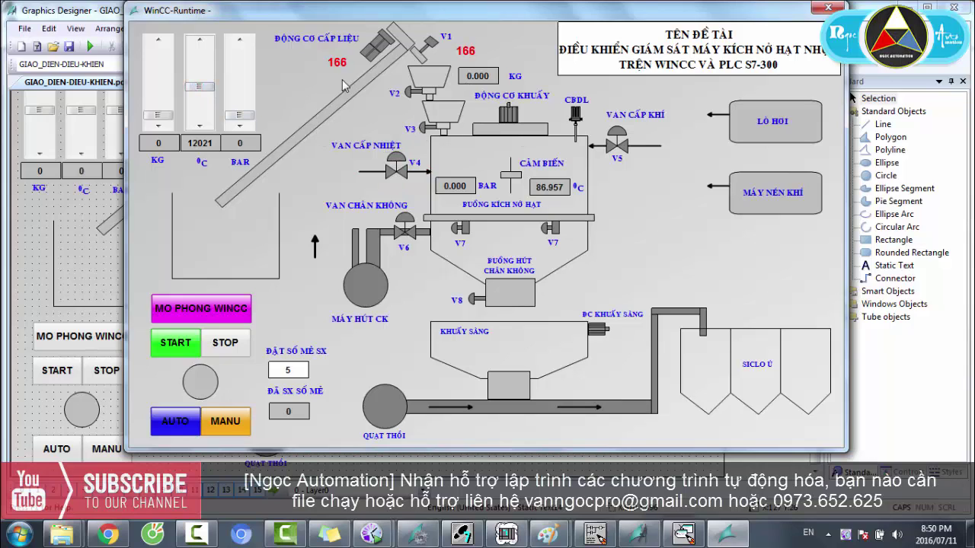
pyautogui.click(169, 118)
pyautogui.moveTo(168, 115); pyautogui.dragTo(152, 144)
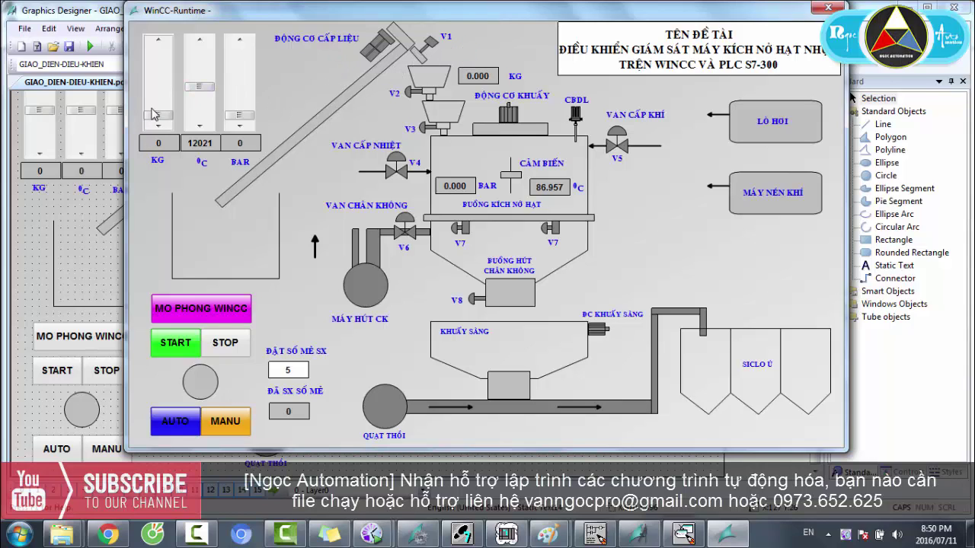
# Return the KG, °C and BAR simulation sliders to 0
pyautogui.moveTo(158, 118)
pyautogui.mouseDown()
pyautogui.moveTo(159, 81)
pyautogui.moveTo(160, 130)
pyautogui.mouseUp()
pyautogui.click(201, 125)
pyautogui.click(201, 125)
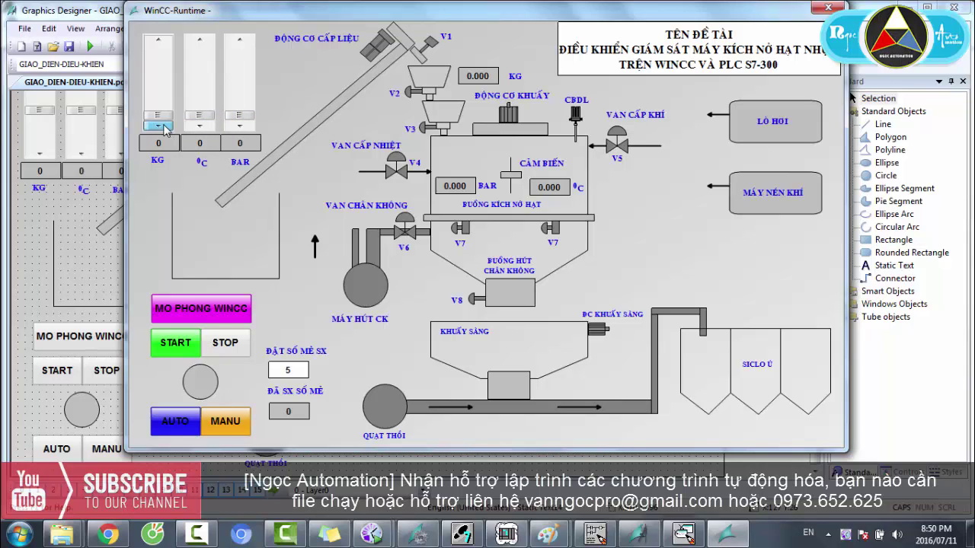
pyautogui.click(238, 130)
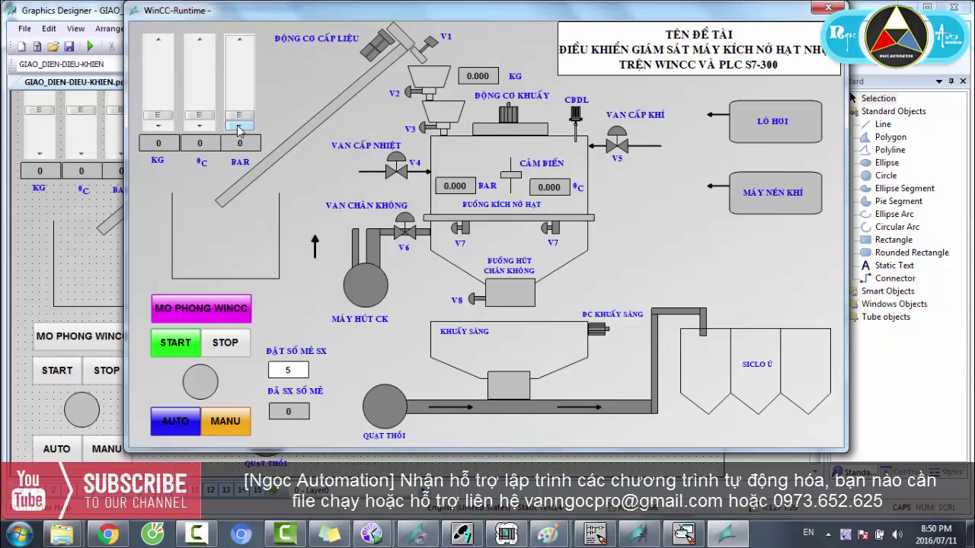
# Stop and restart the machine in AUTO mode with MO PHONG WINCC simulation on and a ĐẶT SỐ MẺ SX batch count of 5
pyautogui.click(233, 343)
pyautogui.click(173, 344)
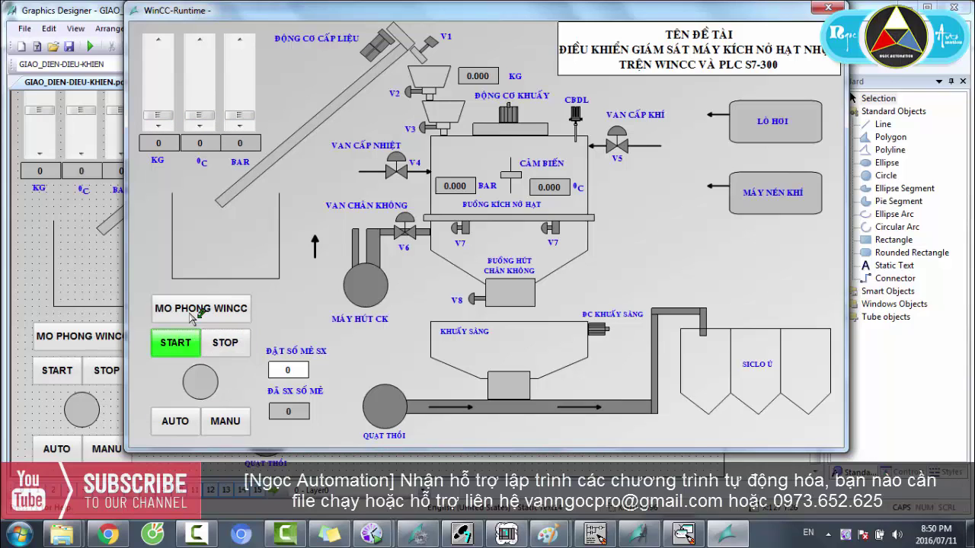
pyautogui.click(290, 372)
pyautogui.write('5')
pyautogui.press('Return')
pyautogui.click(175, 422)
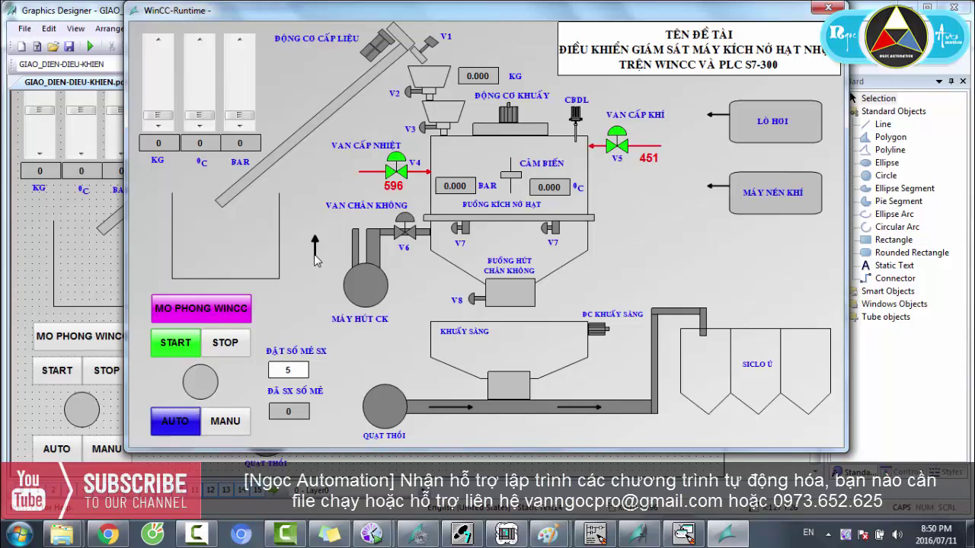
# Raise the °C simulation slider to about 14726 and the KG slider to about 16529
pyautogui.moveTo(203, 121); pyautogui.dragTo(201, 87)
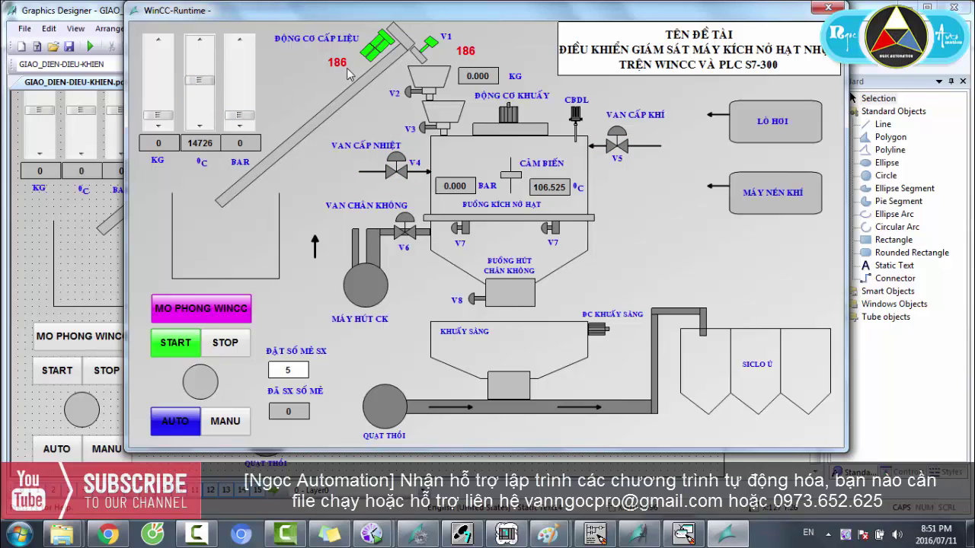
pyautogui.moveTo(242, 115)
pyautogui.mouseDown()
pyautogui.moveTo(243, 104)
pyautogui.moveTo(227, 124)
pyautogui.mouseUp()
pyautogui.moveTo(157, 115); pyautogui.dragTo(184, 77)
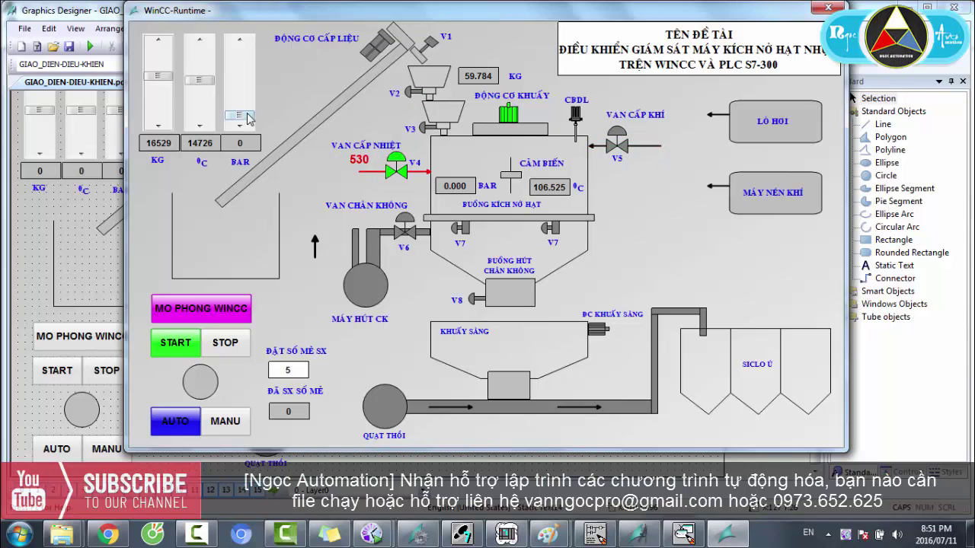
# Raise the BAR simulation slider to about 6010, and switch the CBDL sensor on and off again
pyautogui.moveTo(246, 114); pyautogui.dragTo(229, 102)
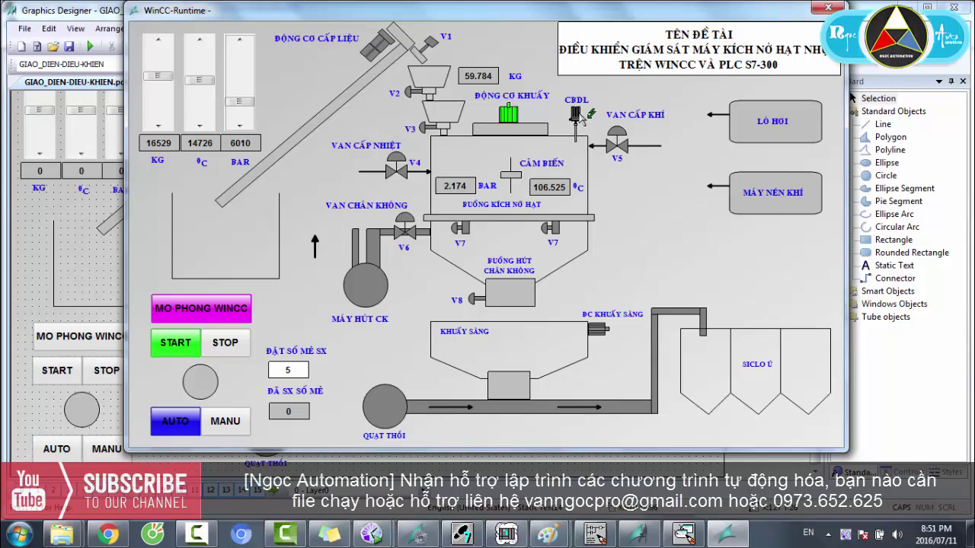
pyautogui.click(577, 114)
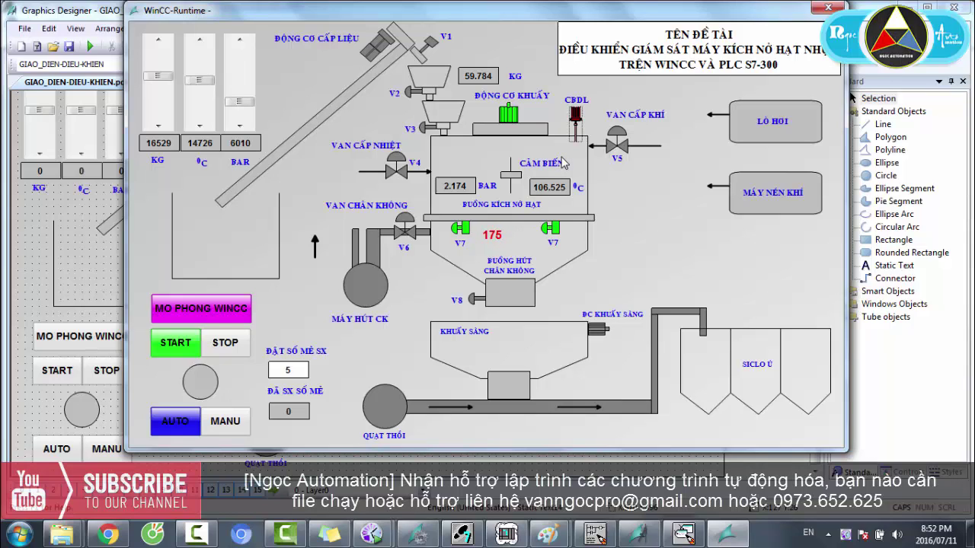
pyautogui.click(578, 119)
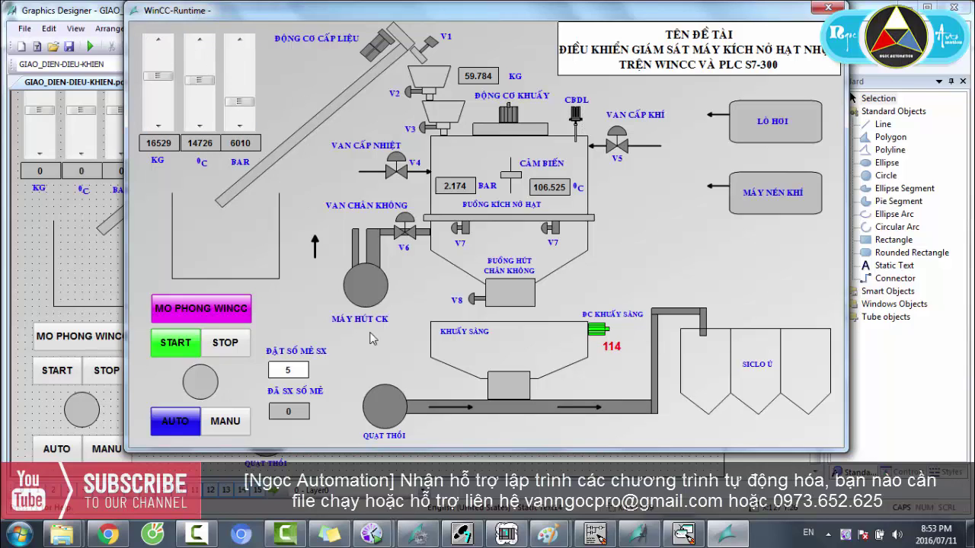
# Look at block FC3 in the LAD/STL/FBD editor and the project in WinCC Explorer, and return to the WinCC Runtime picture
pyautogui.click(614, 538)
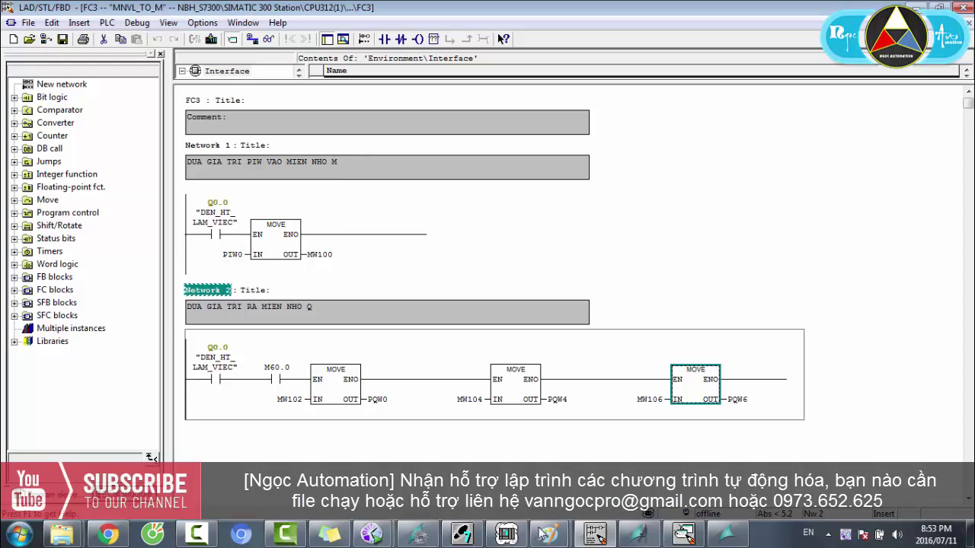
pyautogui.click(417, 535)
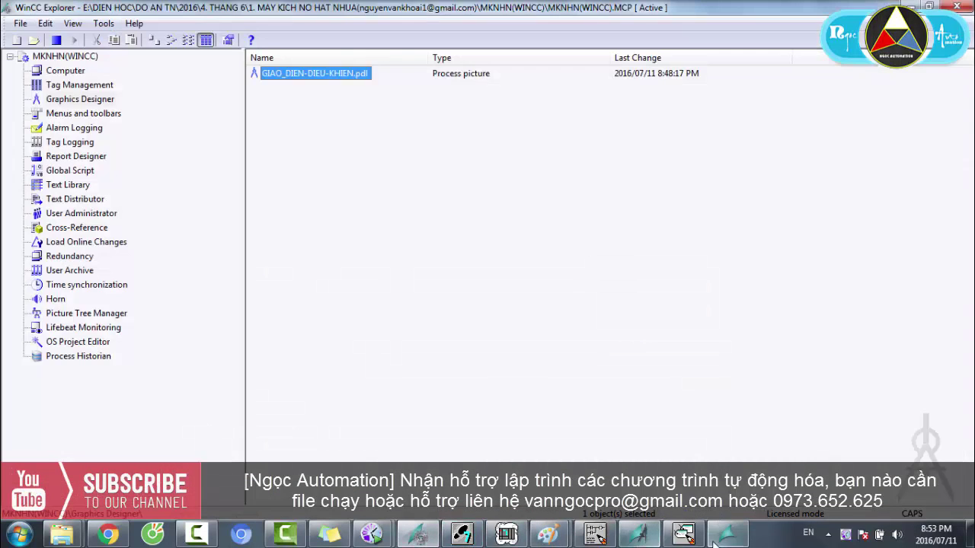
pyautogui.click(722, 537)
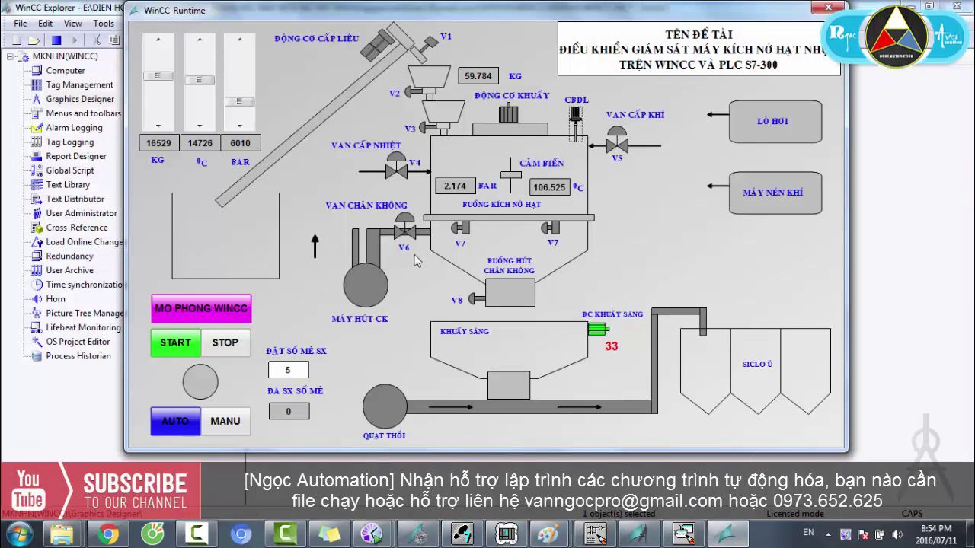